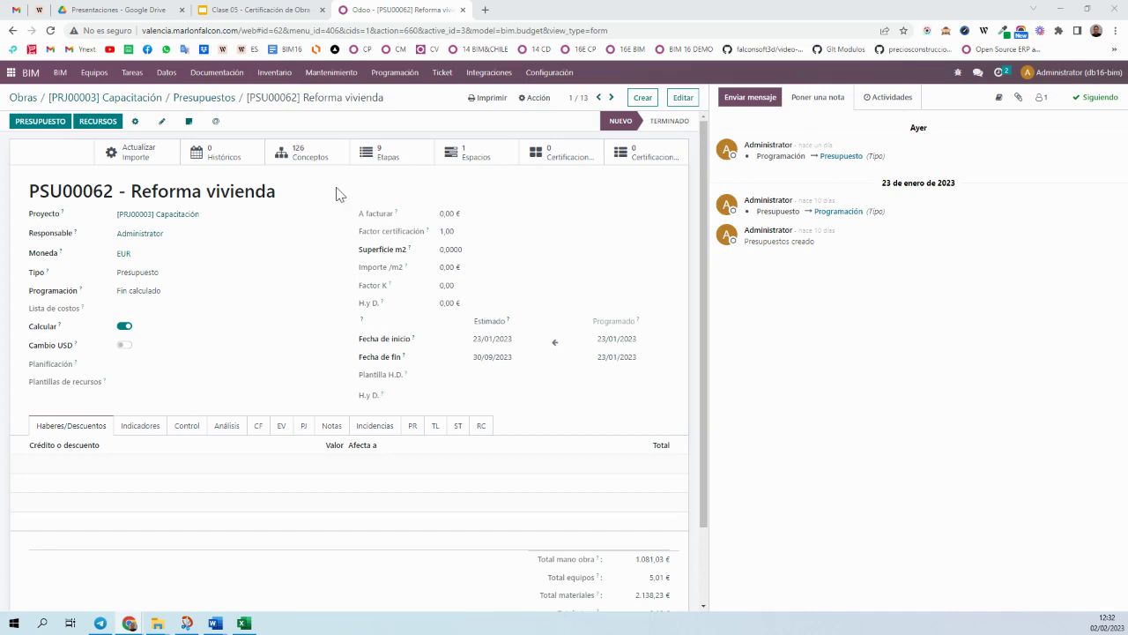
- Open the budget's concepts and view item 030103 (Demolición de muro de bloque) in the Demolición chapter
left_click(282, 159)
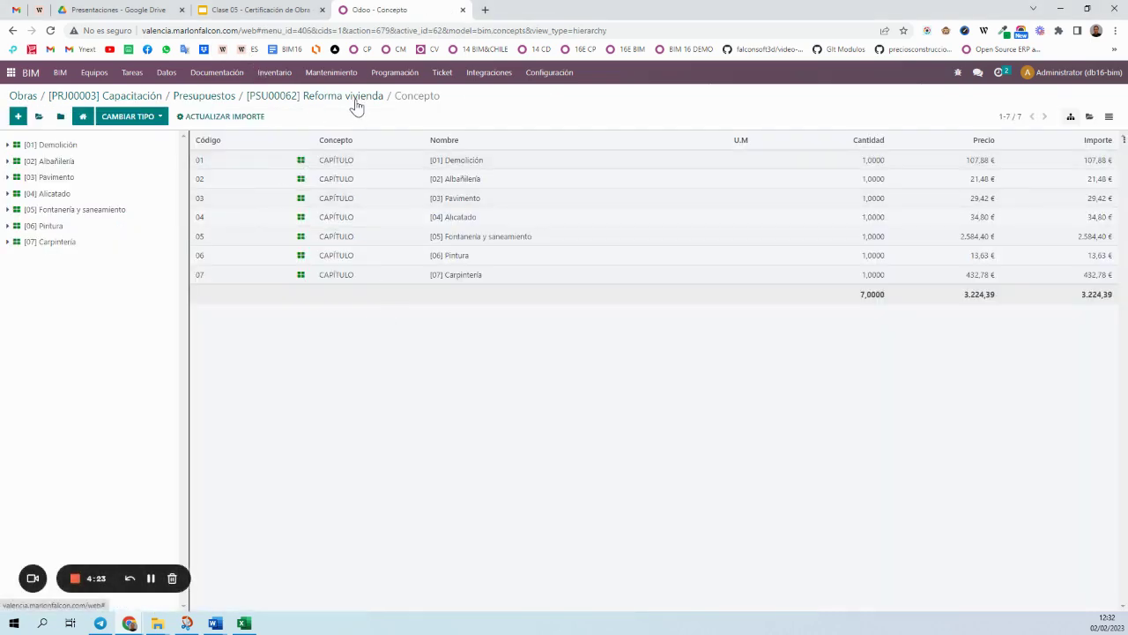
left_click(357, 97)
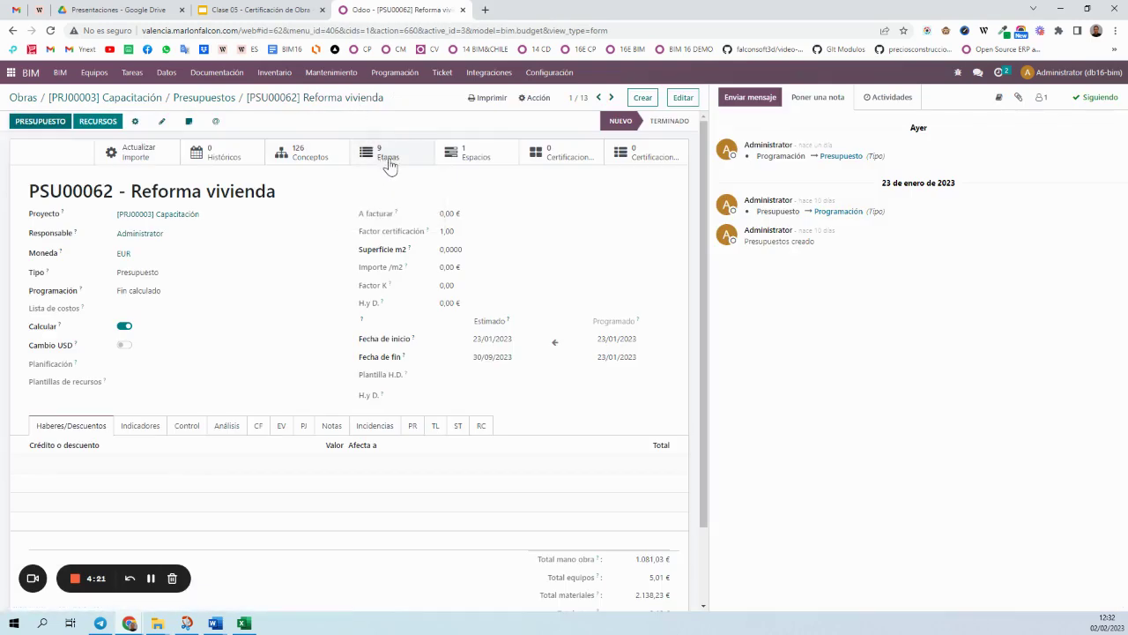
left_click(283, 158)
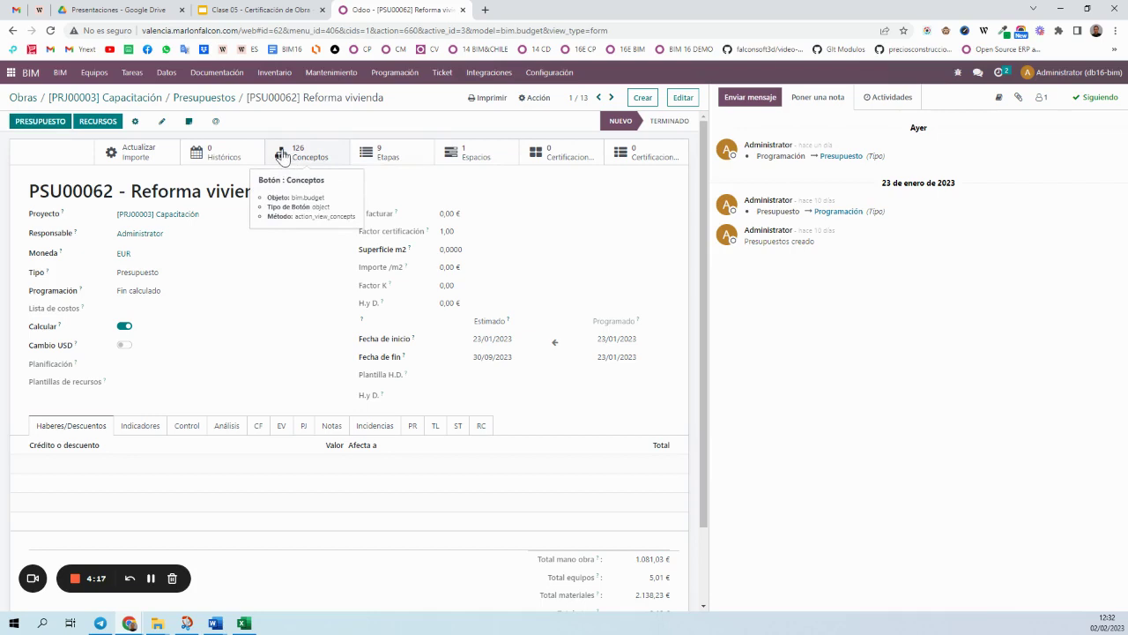
left_click(54, 146)
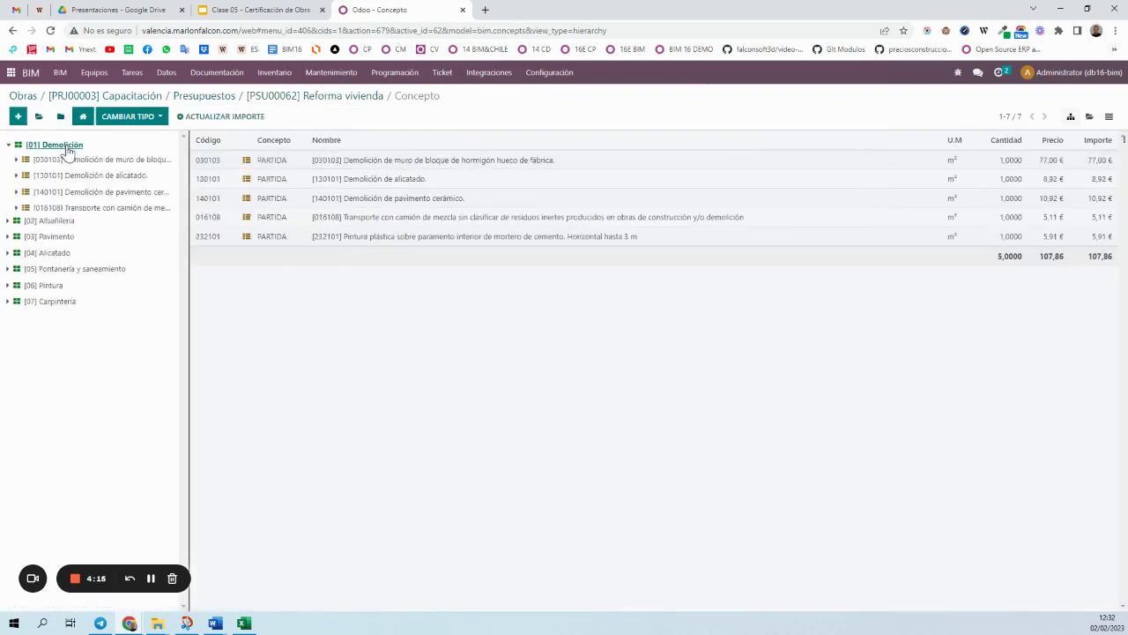
left_click(345, 160)
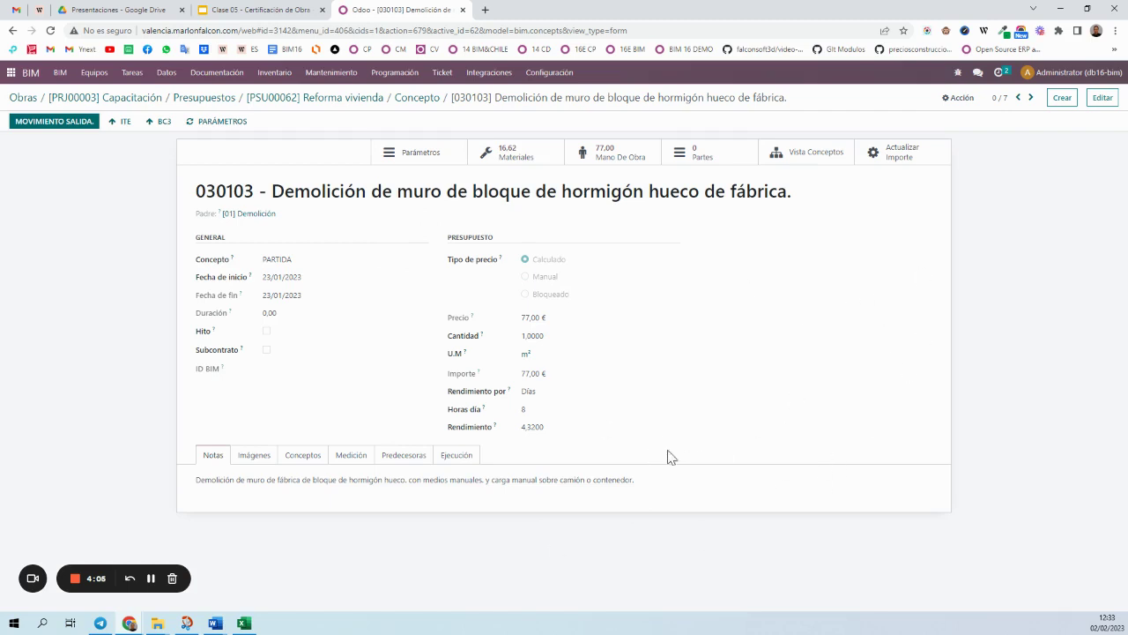
- Switch the concept list to the Certificación type and show the Importe cert column
left_click(418, 98)
left_click(147, 118)
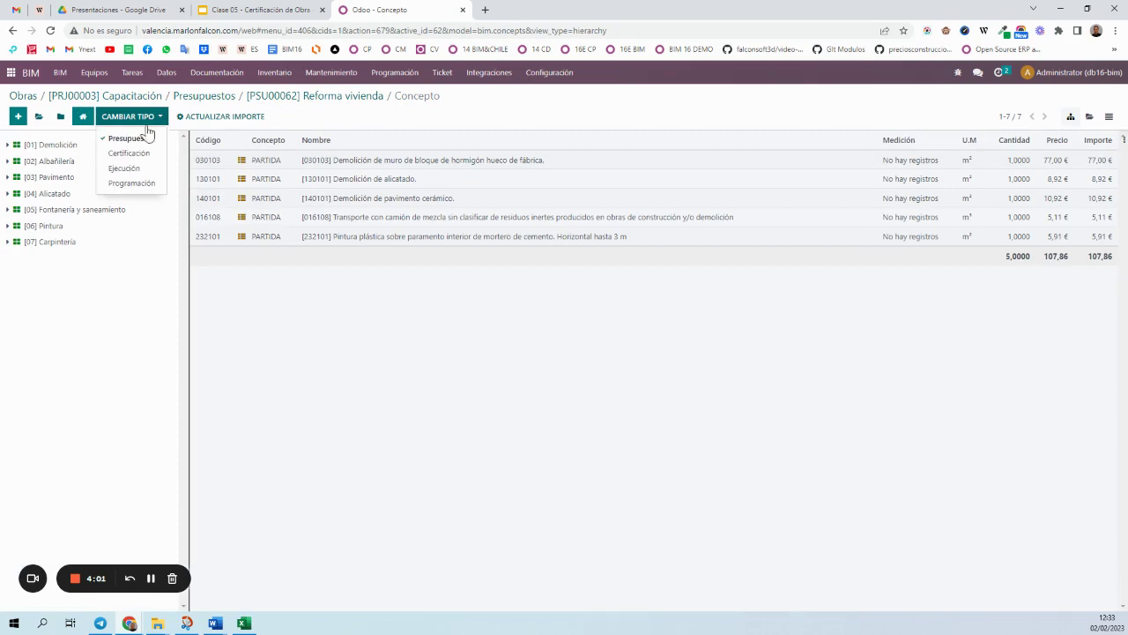
left_click(125, 155)
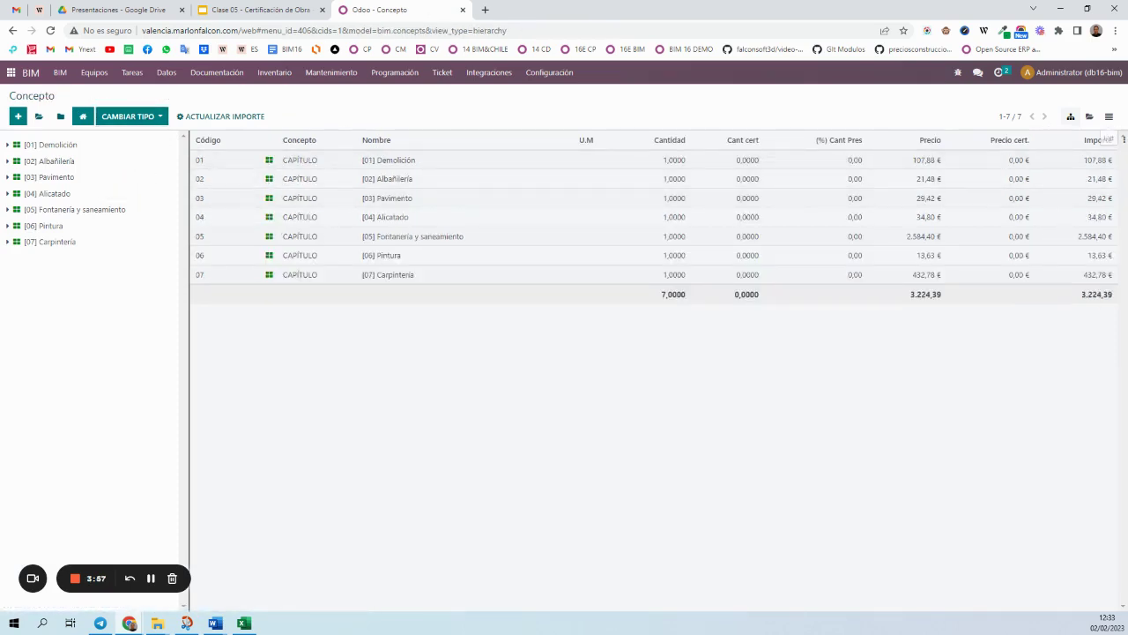
left_click(1124, 141)
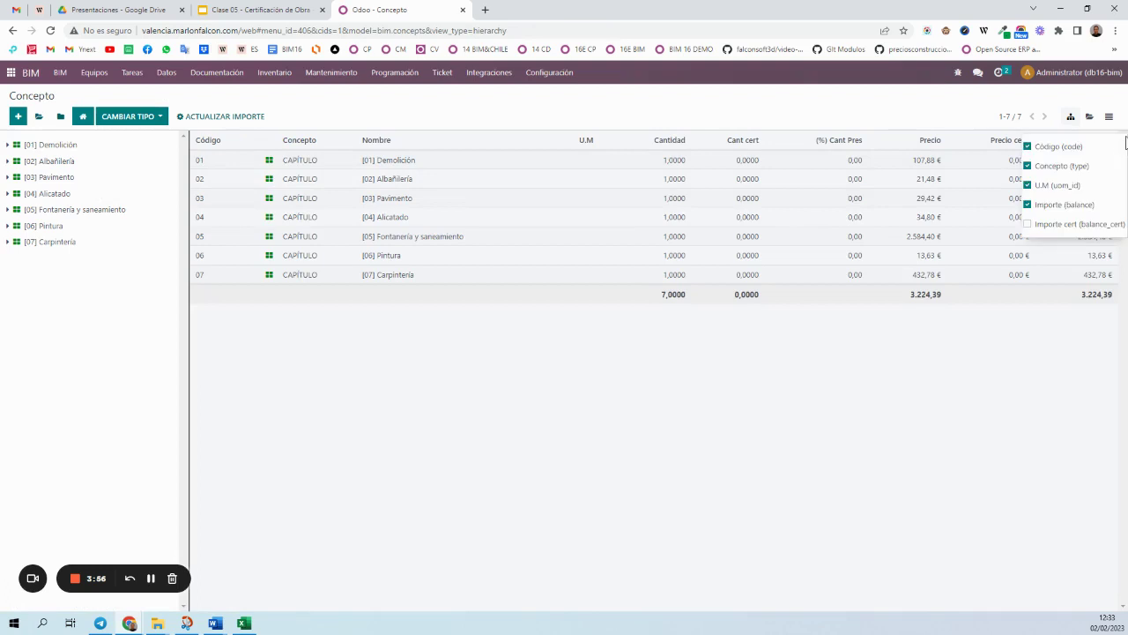
left_click(1029, 226)
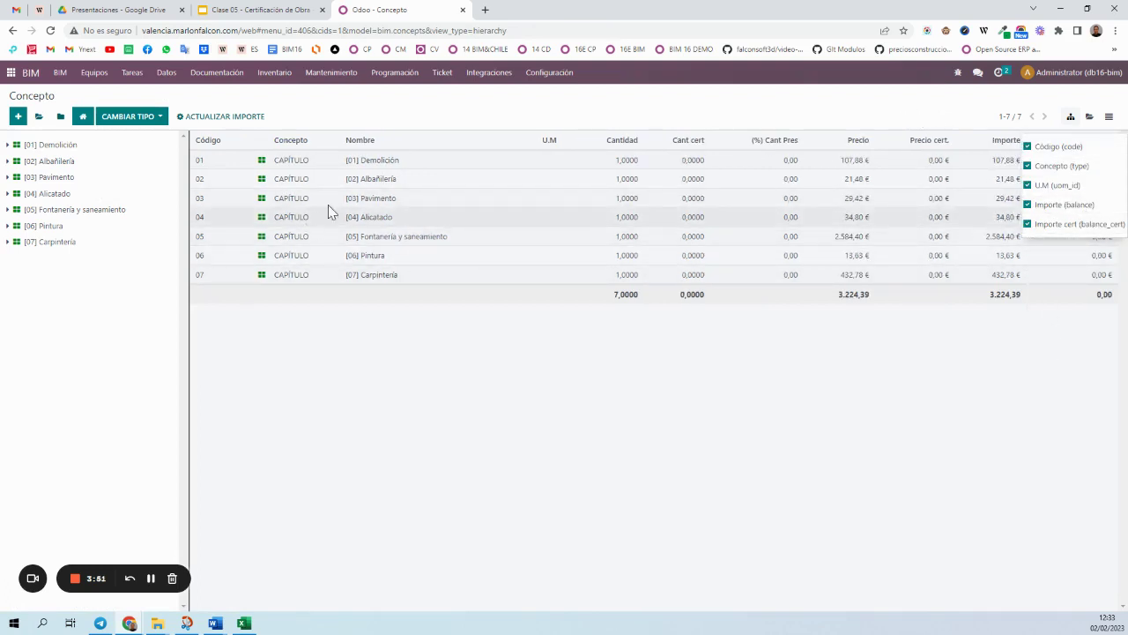
- Edit item 030103 in the Demolición chapter and set its certification type to Manual
left_click(54, 145)
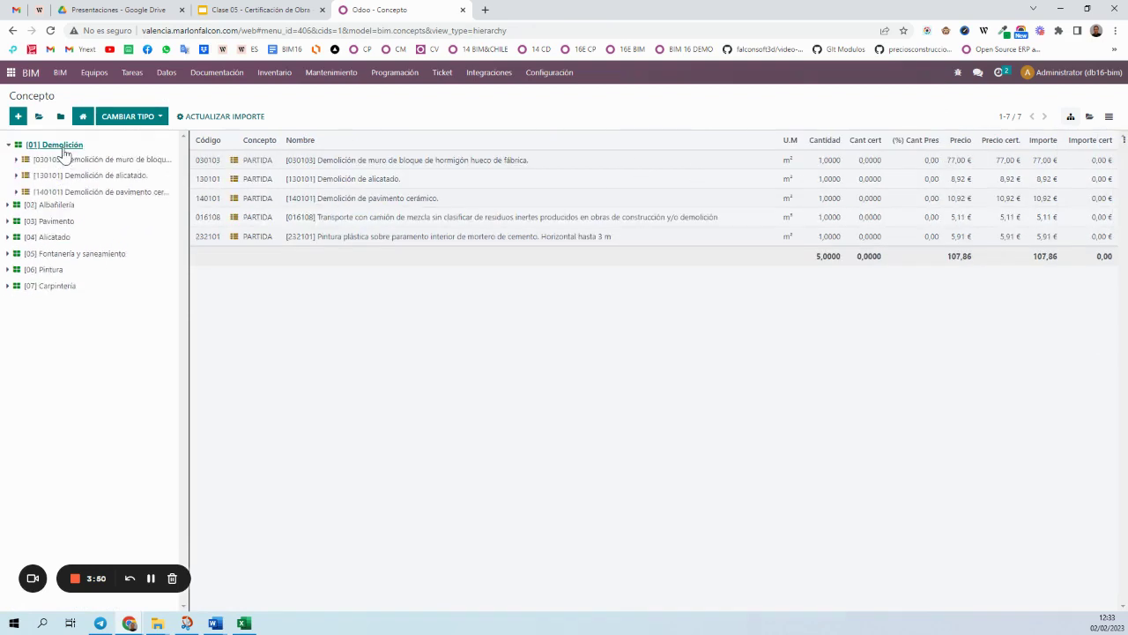
left_click(317, 162)
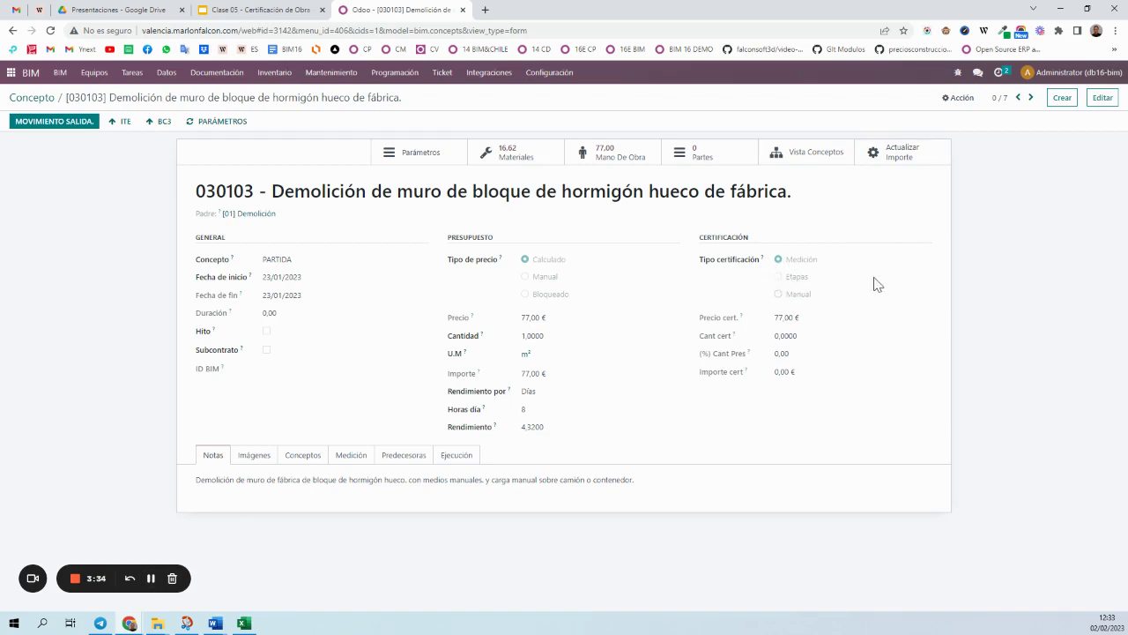
left_click(1103, 99)
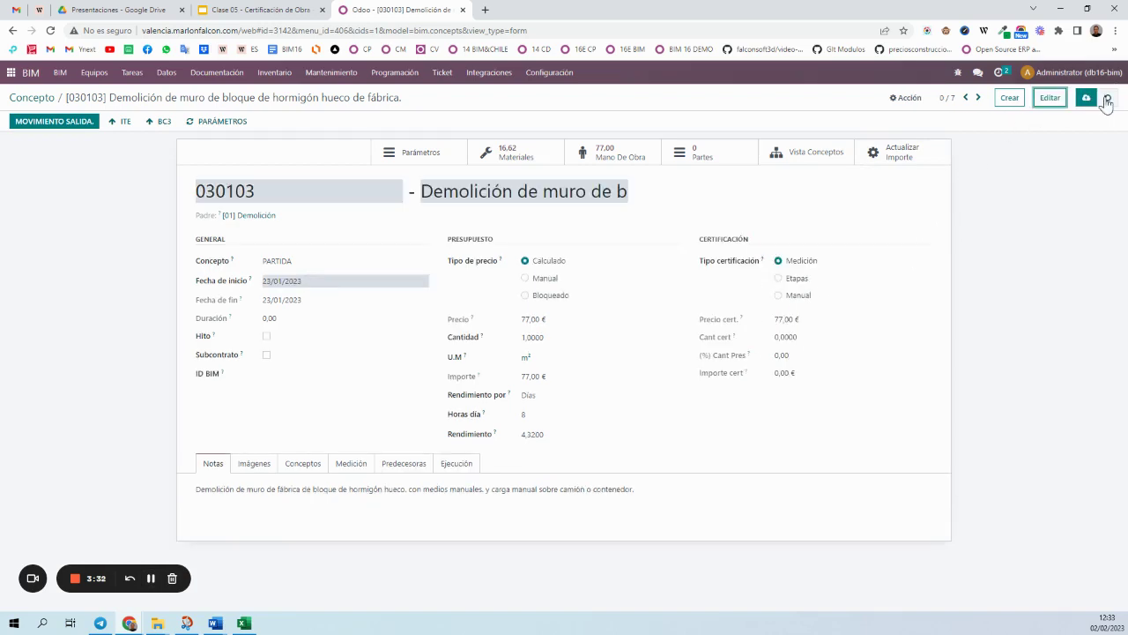
left_click(779, 296)
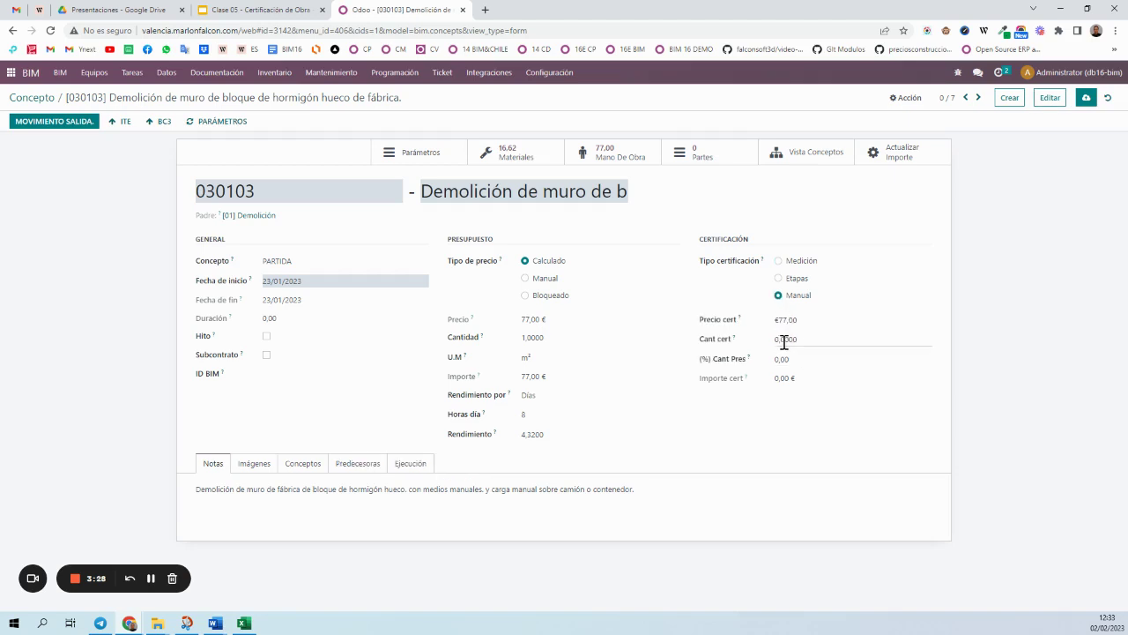
- Set the certified quantity (Cant cert) of item 030103 to 1
left_click(784, 342)
left_click(784, 359)
left_click_drag(826, 338, 745, 350)
type("1")
left_click(741, 430)
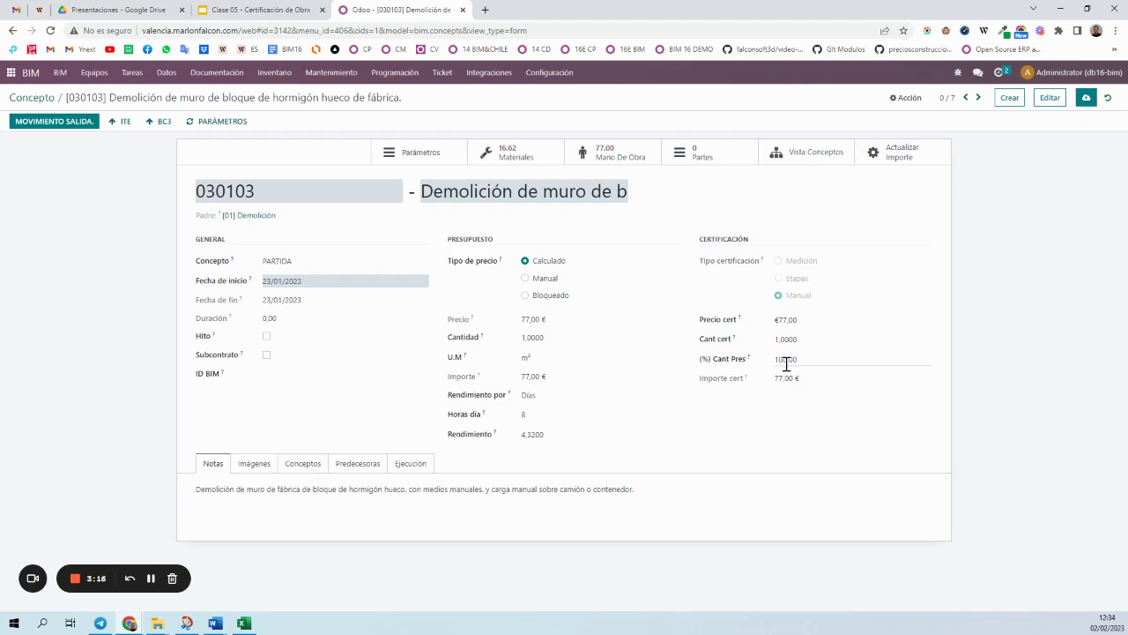
- Set the item's certified percentage (%) Cant Pres to 50 and save the record
left_click_drag(809, 361, 764, 361)
type("50")
left_click(738, 448)
left_click(1087, 98)
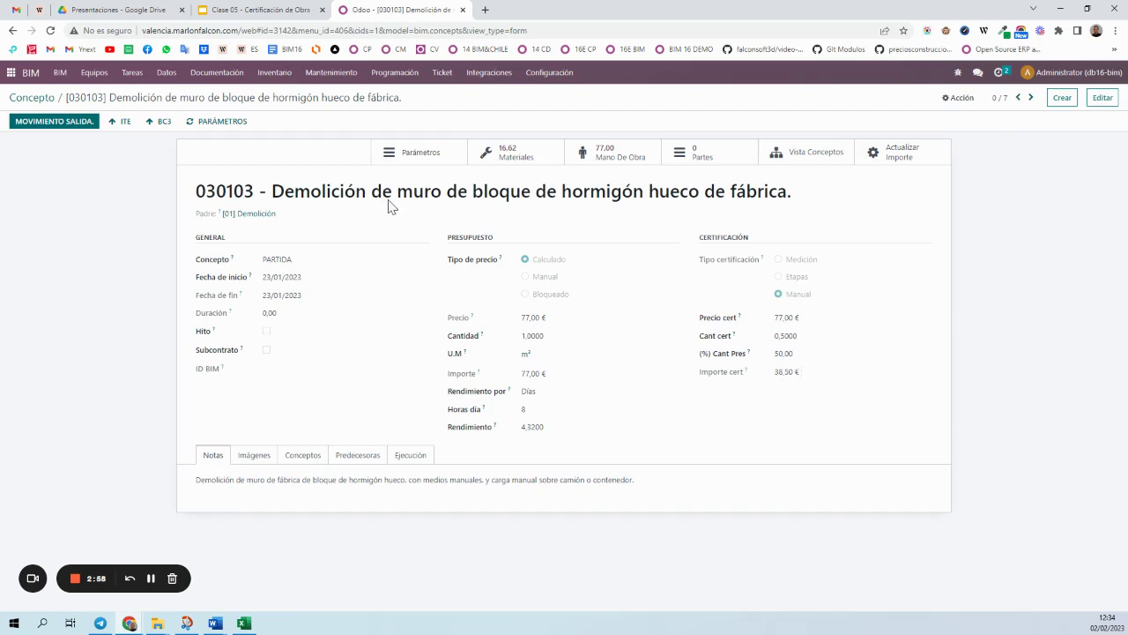
- Return to the concept list, update the budget amounts and list the Demolición chapter's items
left_click(53, 99)
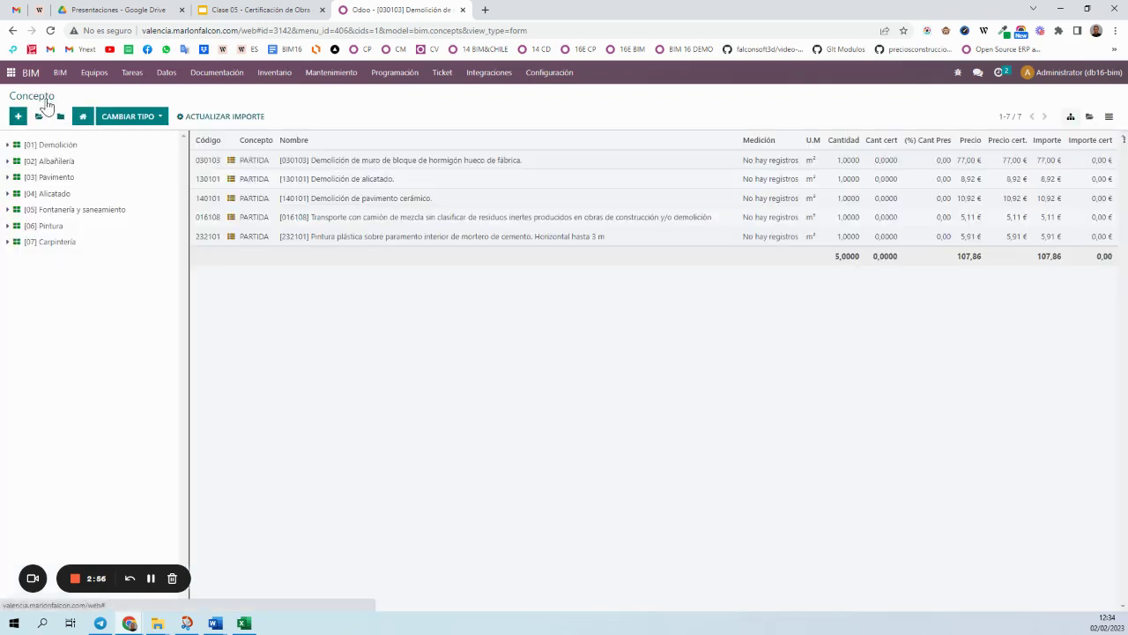
left_click(208, 122)
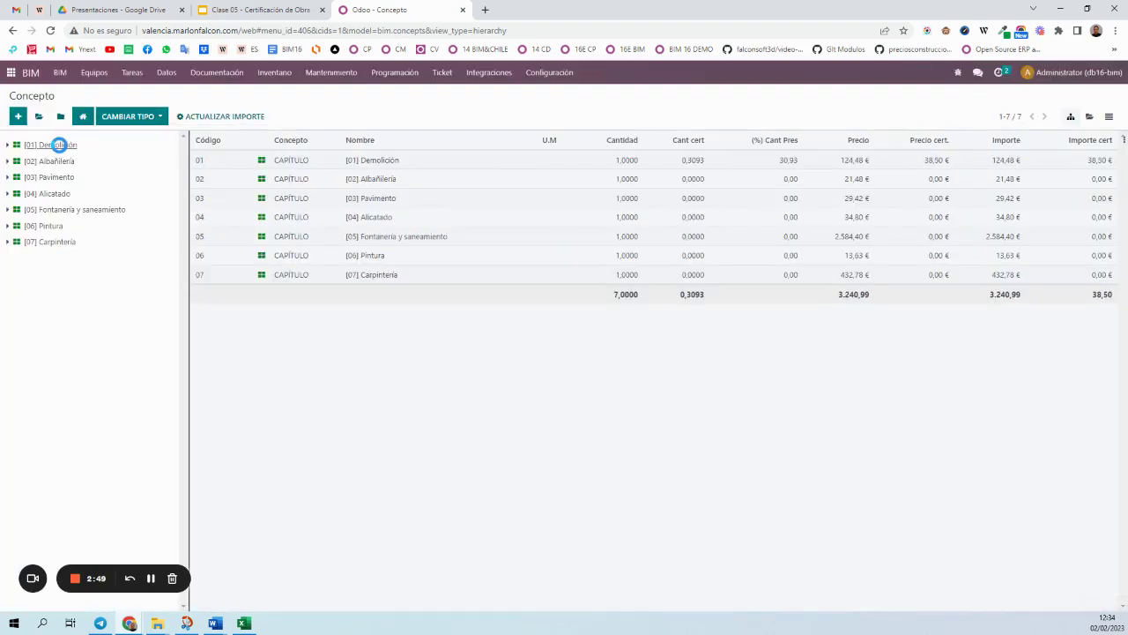
left_click(58, 144)
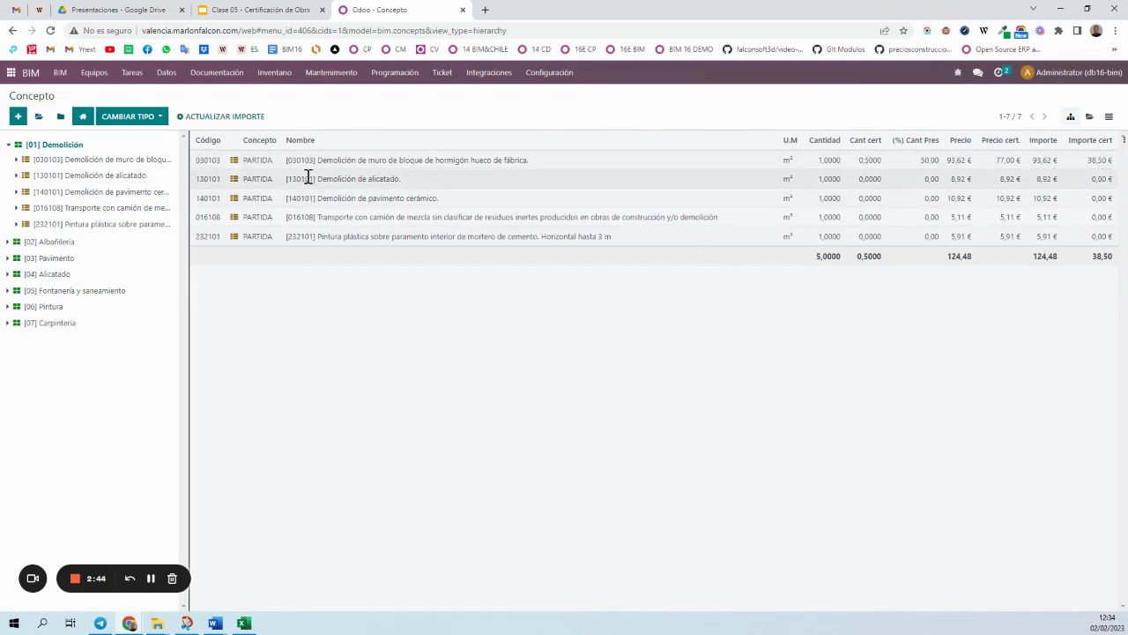
- Edit item 130101 Demolición de alicatado, set its certification type to Etapas and show its certification by stages
left_click(352, 180)
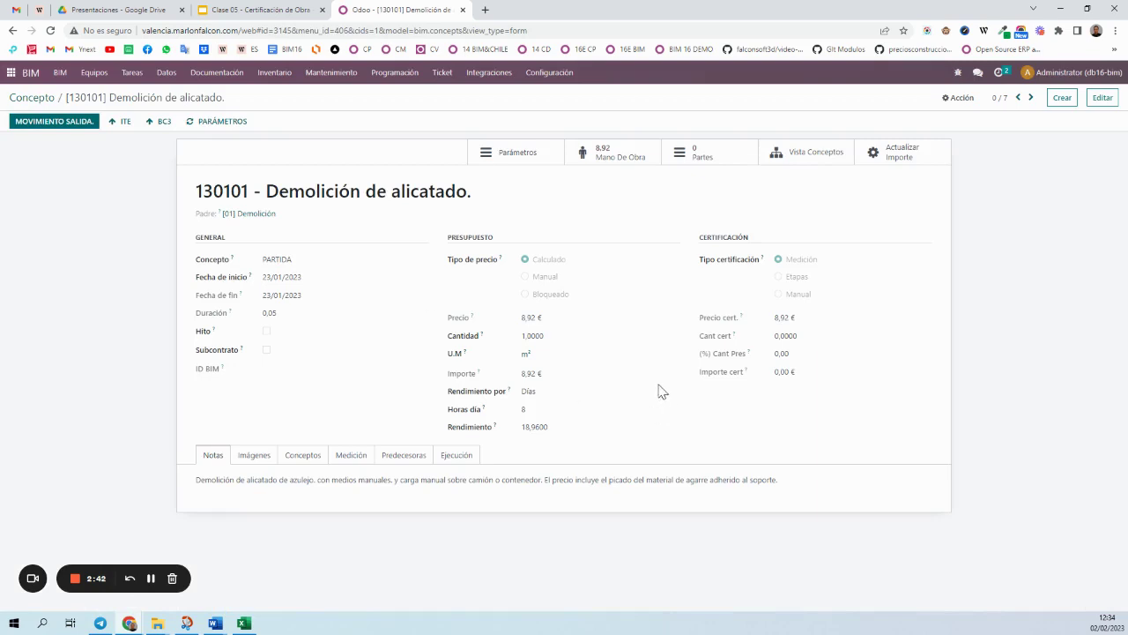
left_click(1103, 97)
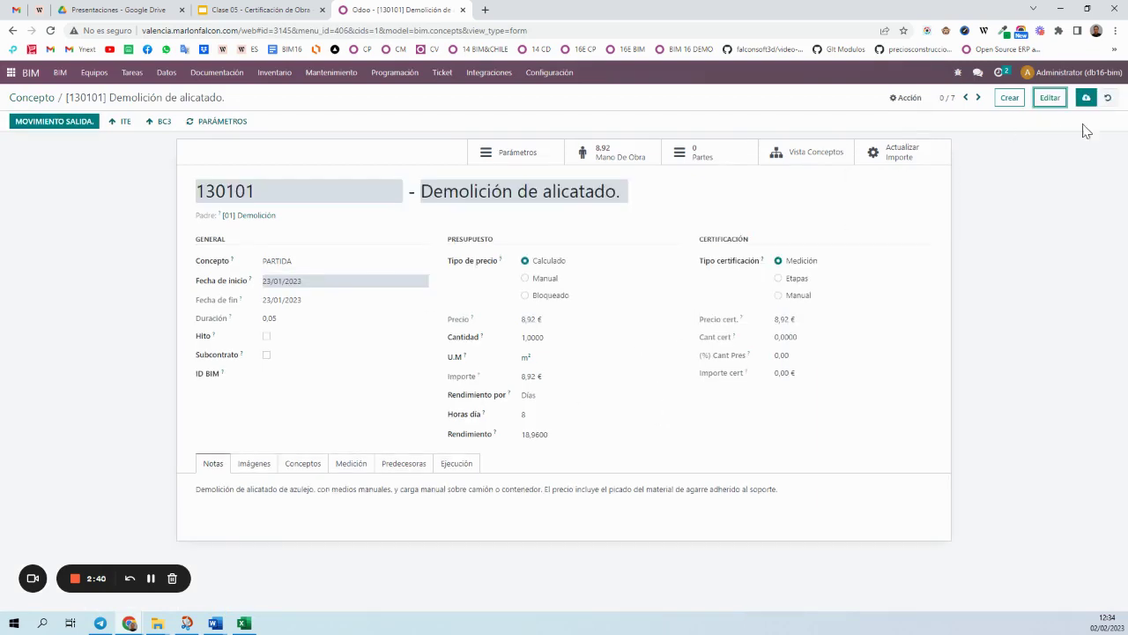
left_click(779, 278)
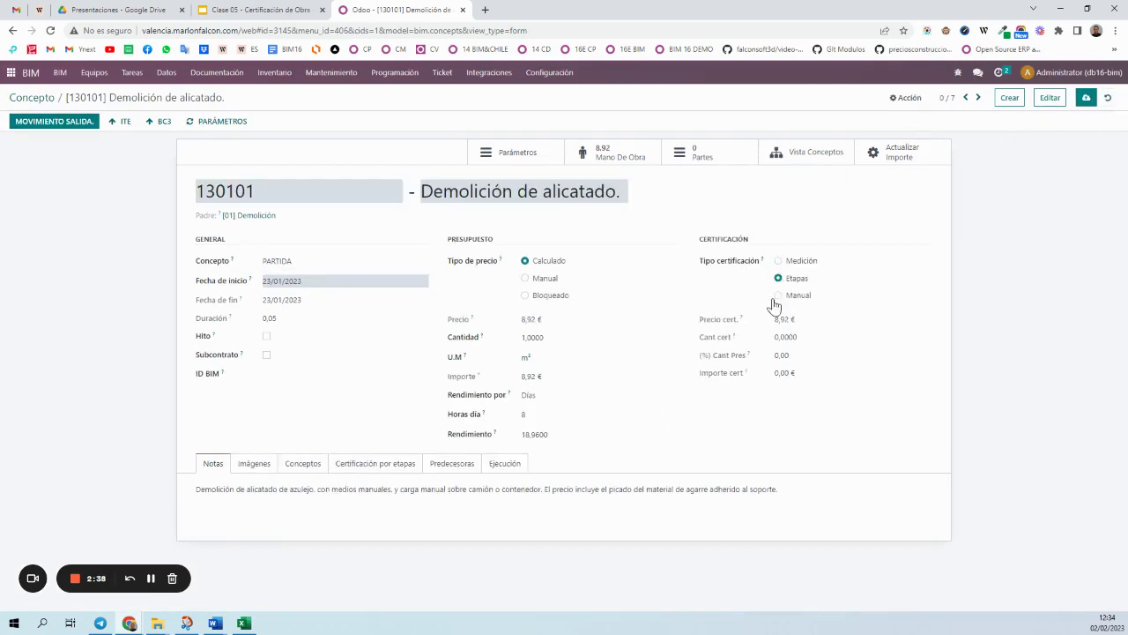
left_click(379, 466)
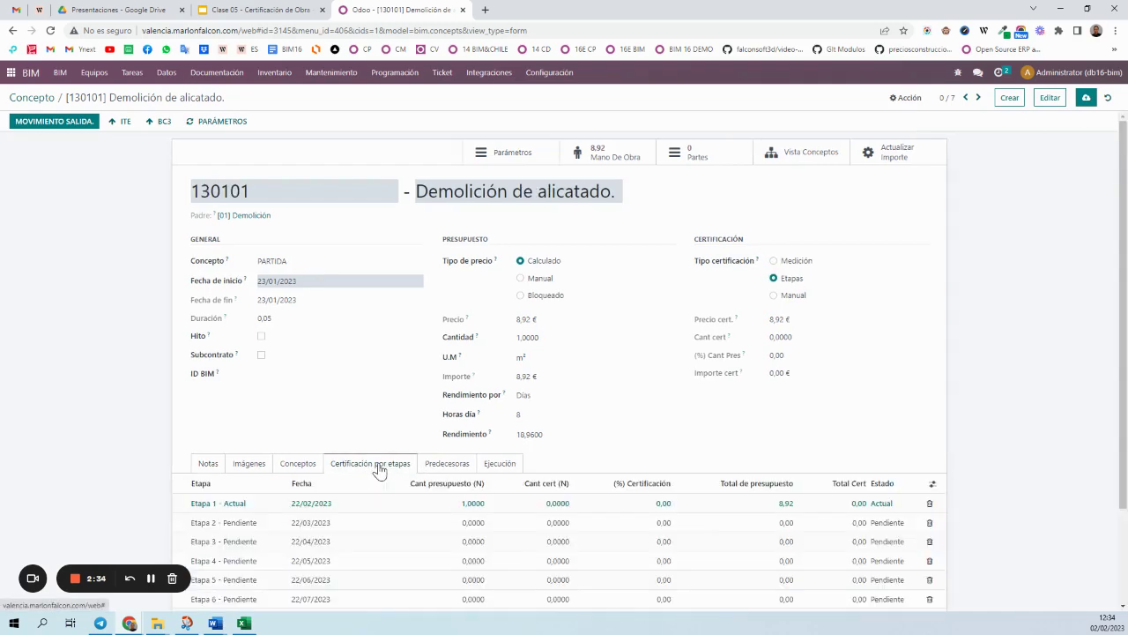
scroll(385, 470, "down", 2)
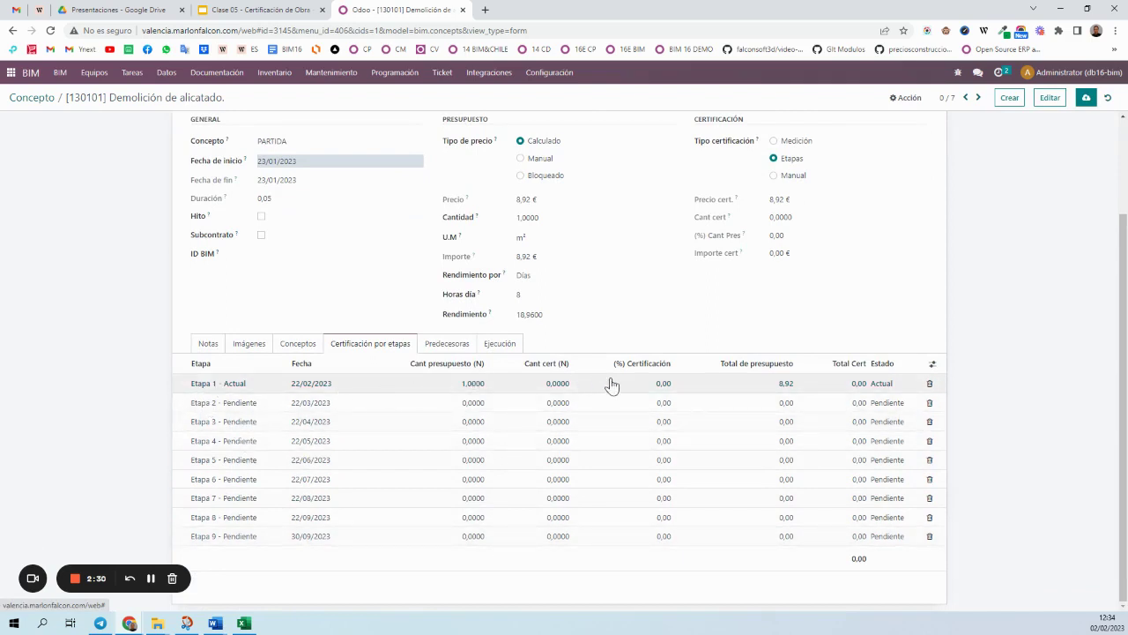
- Set Etapa 1's certification percentage to 1 and its certified quantity to 1
left_click(660, 384)
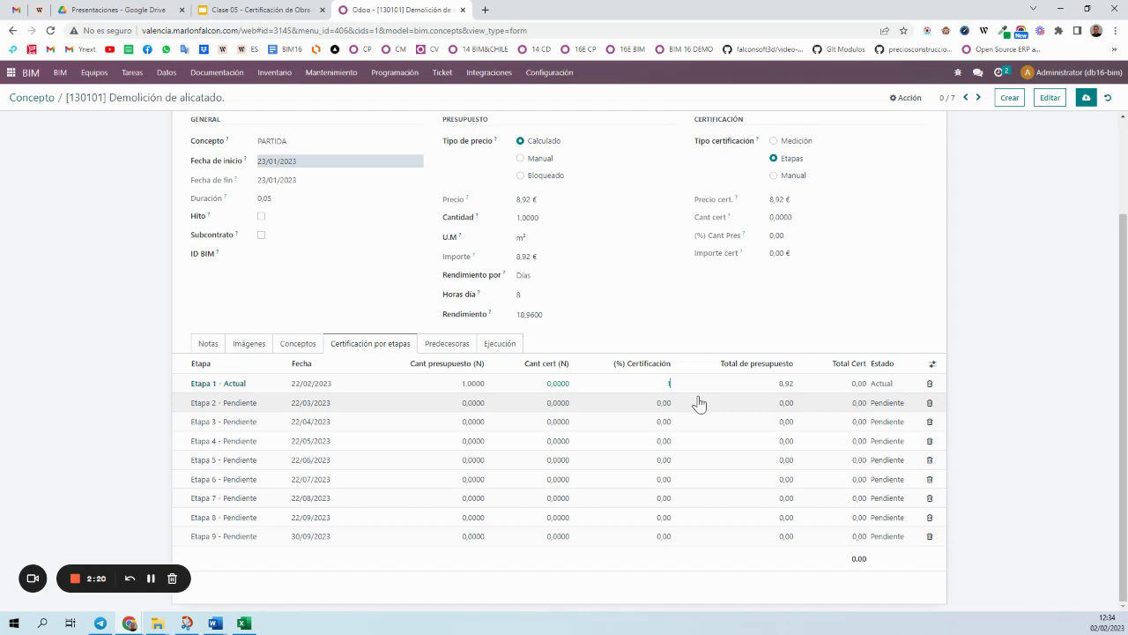
left_click(826, 323)
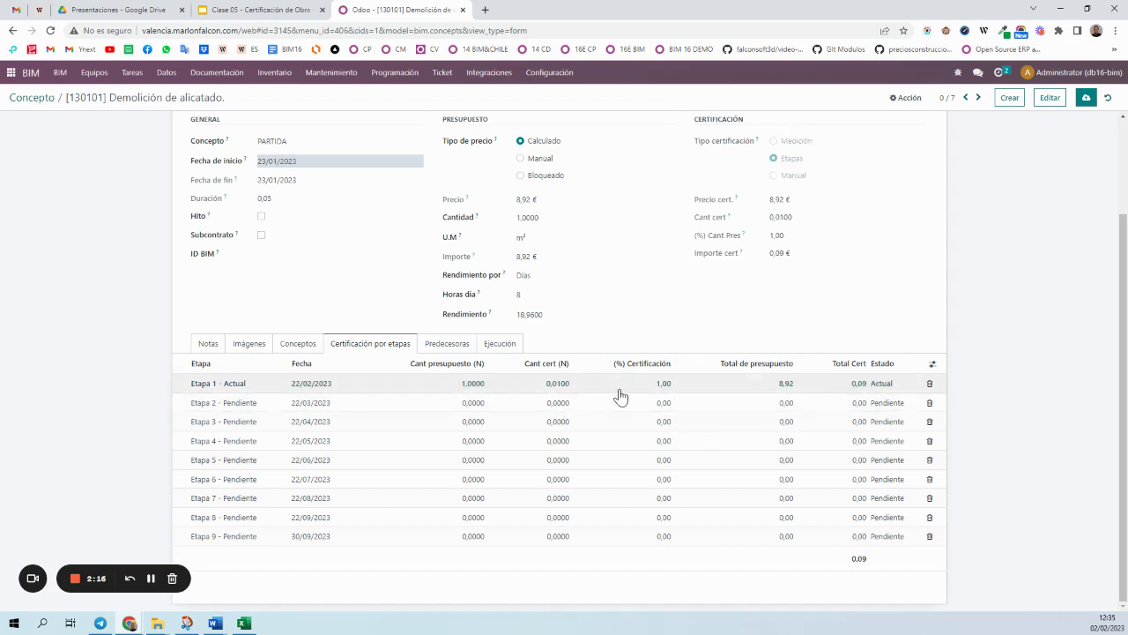
left_click(553, 392)
type("1")
left_click(592, 313)
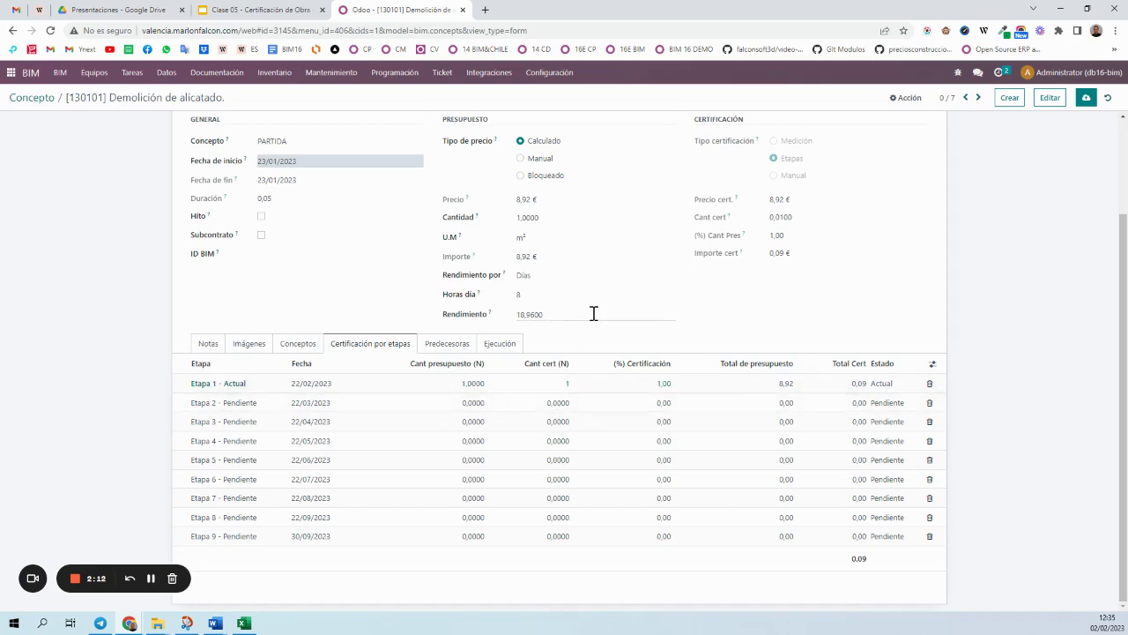
- Set Etapa 1's certification percentage to 60 and save item 130101
left_click(638, 391)
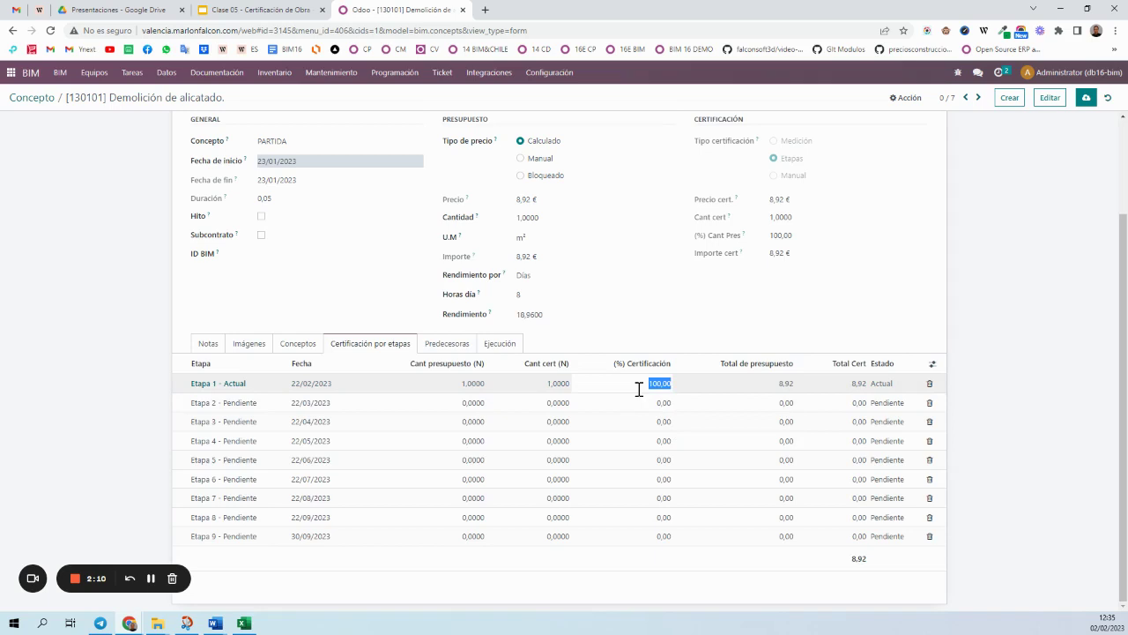
type("60")
left_click(644, 317)
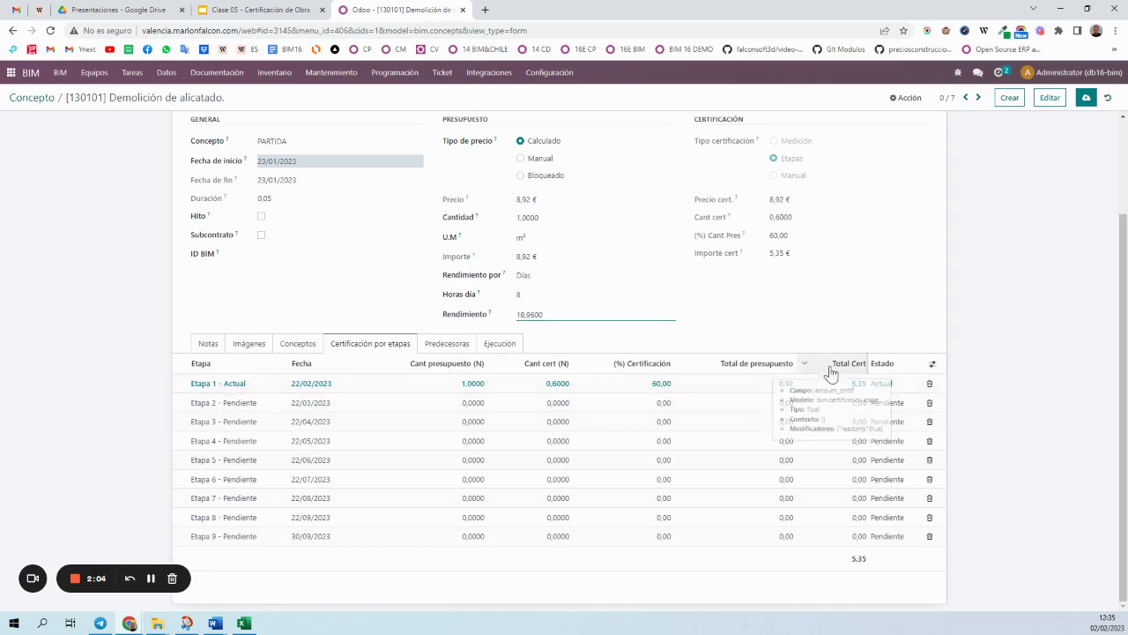
left_click(769, 231)
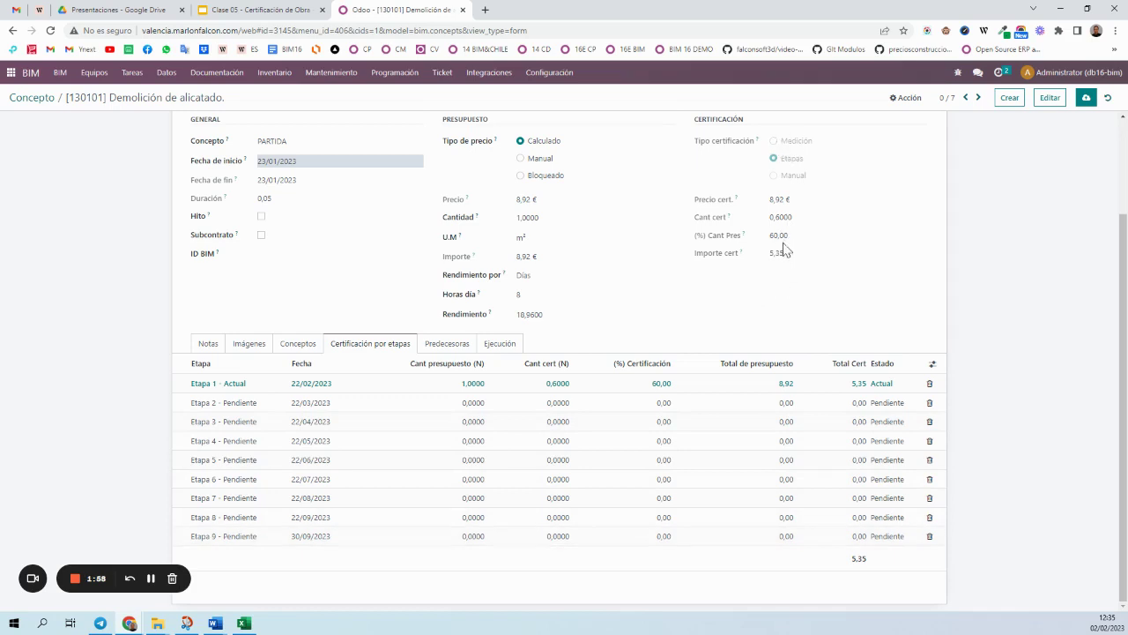
scroll(793, 282, "up", 2)
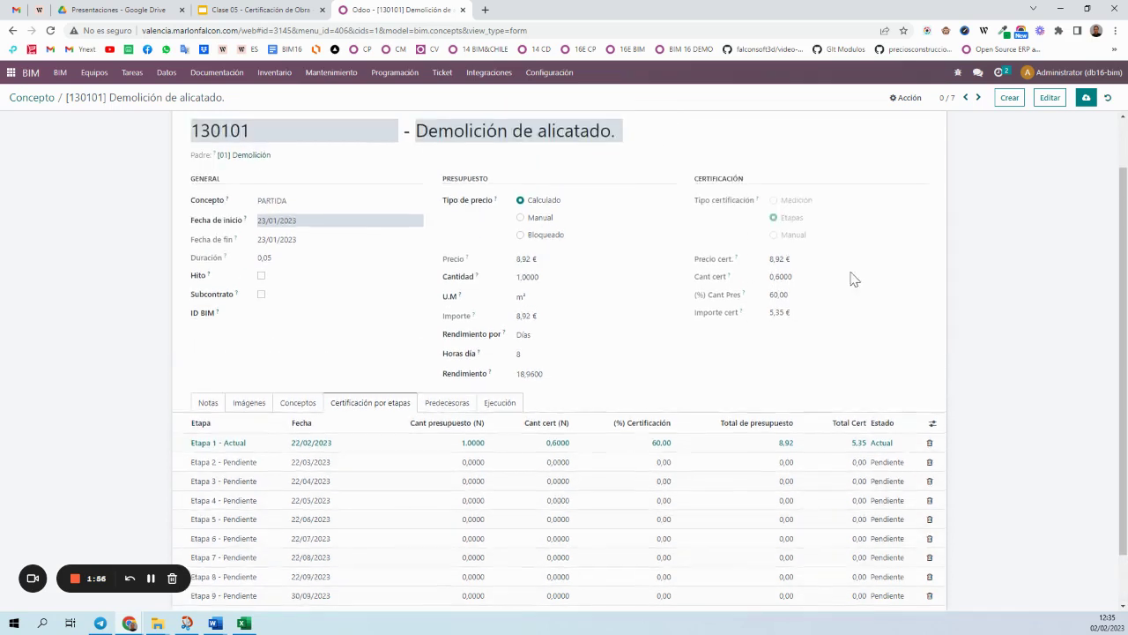
left_click(1086, 97)
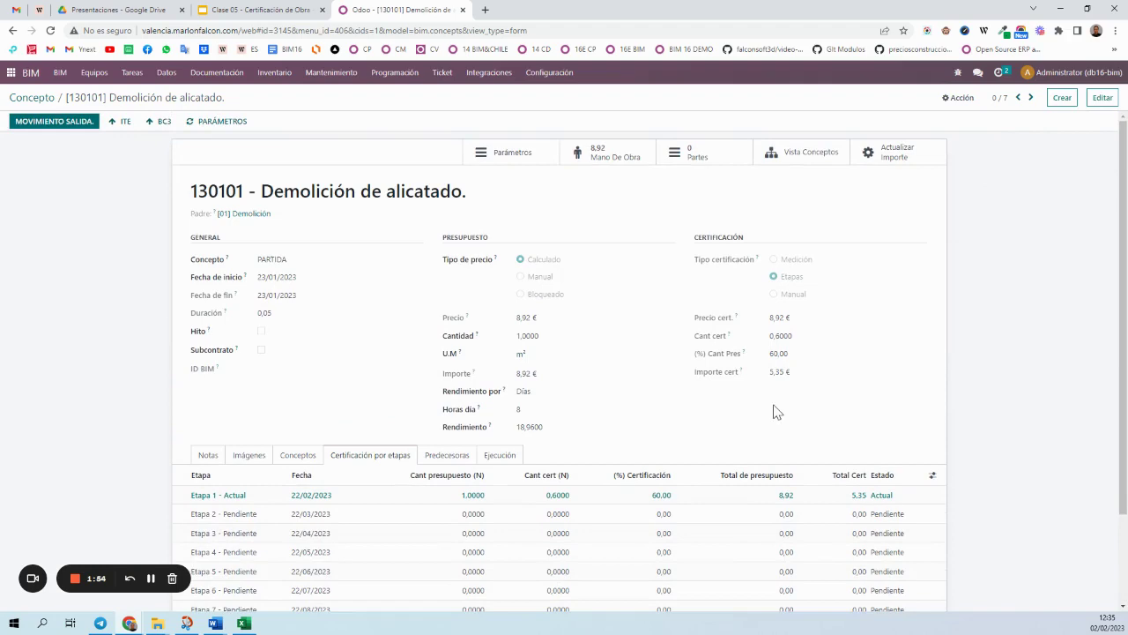
- View the certification record of Etapa 2 and close it
scroll(776, 410, "down", 2)
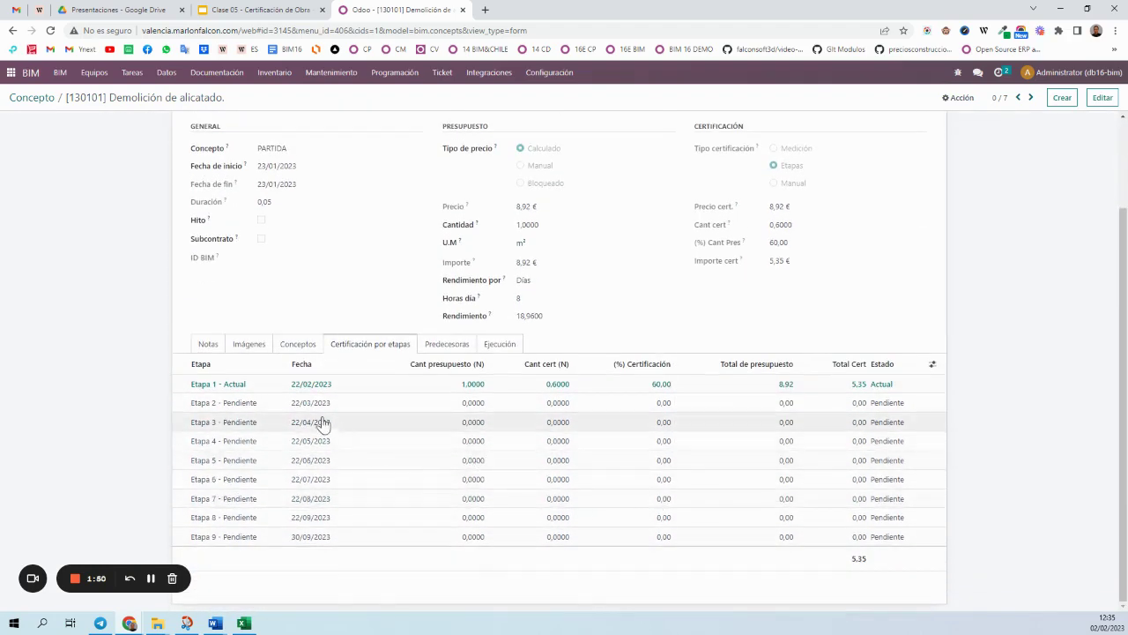
left_click(528, 408)
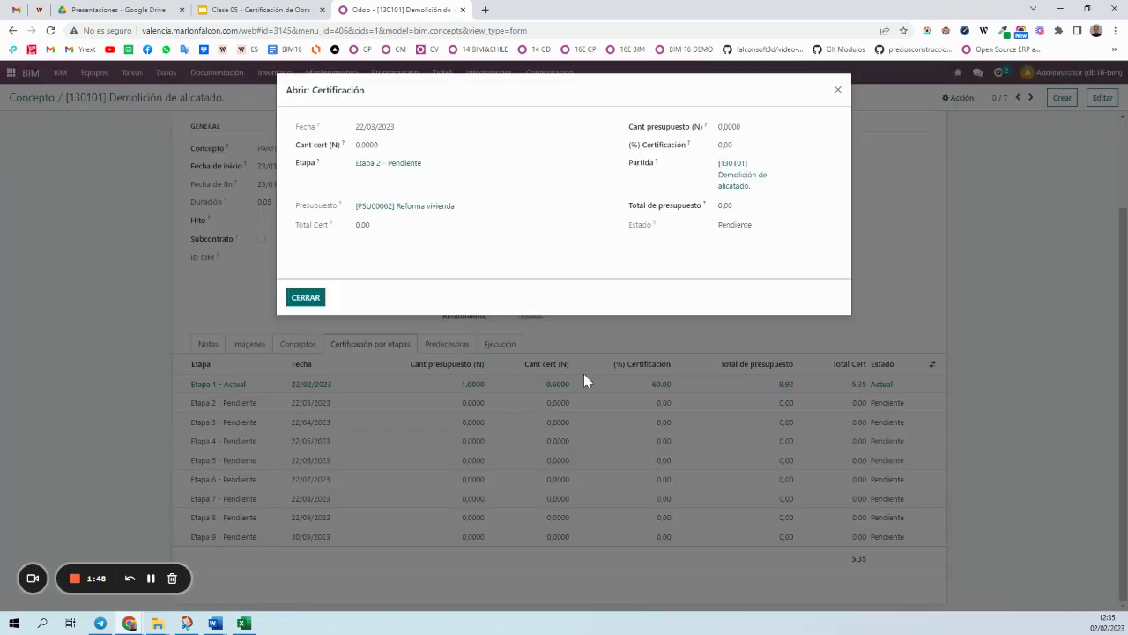
left_click(834, 89)
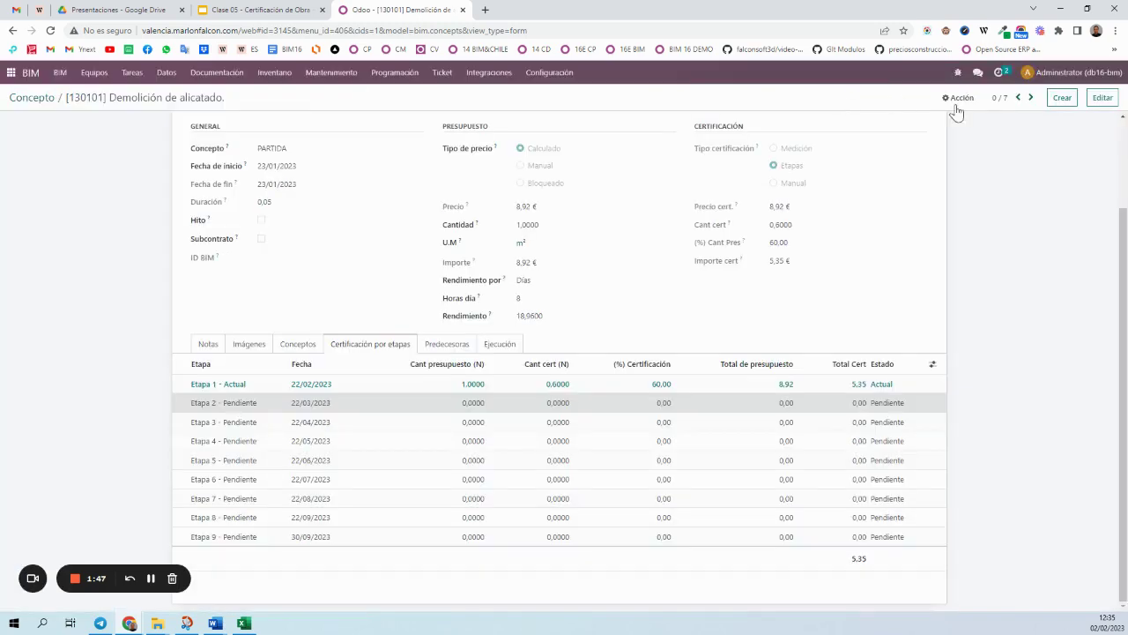
- Set Etapa 2's certified quantity to 0.4 in item 130101 and save the item
left_click(1102, 98)
left_click(559, 410)
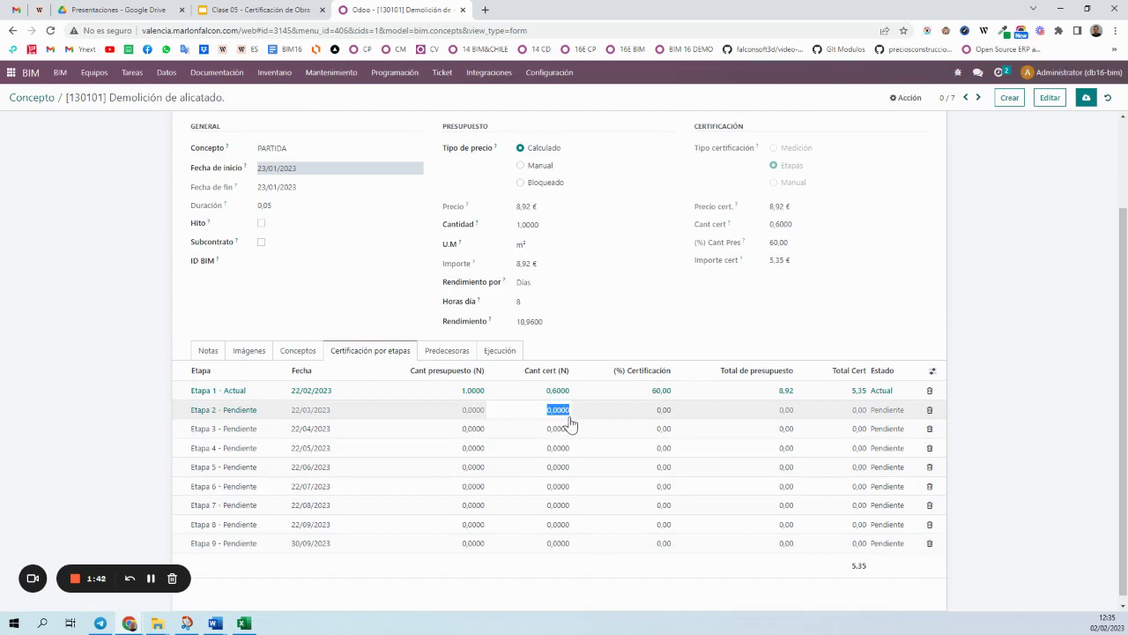
type("0")
type(".4")
left_click(640, 326)
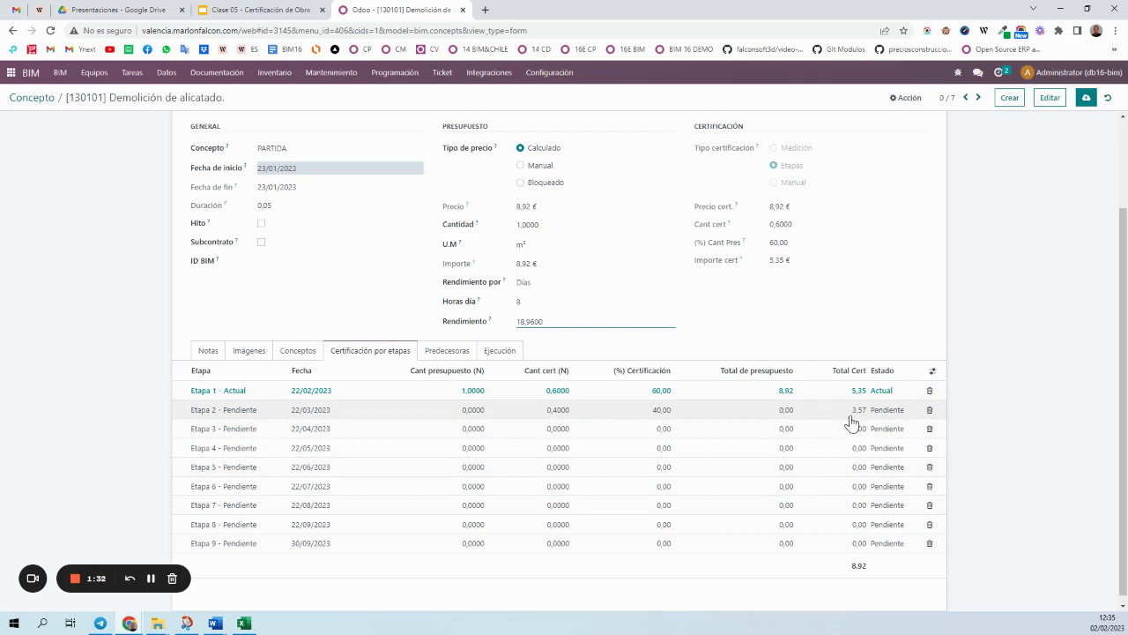
left_click(1084, 98)
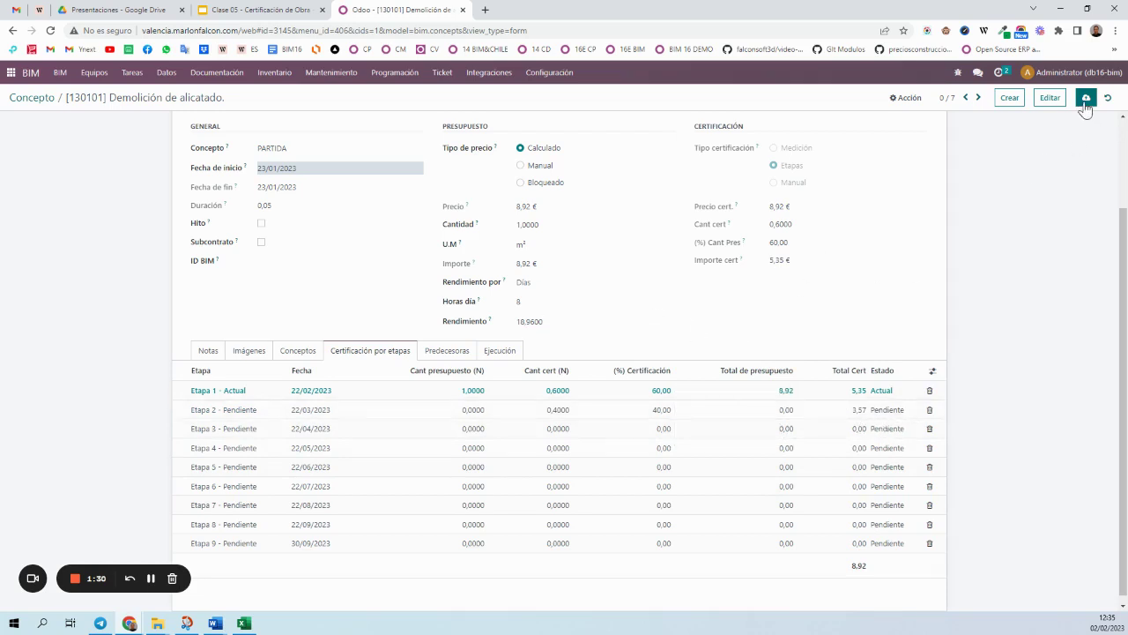
- Return to the concept list, open item 140101 Demolición de pavimento cerámico for editing and view its measurements
left_click(44, 100)
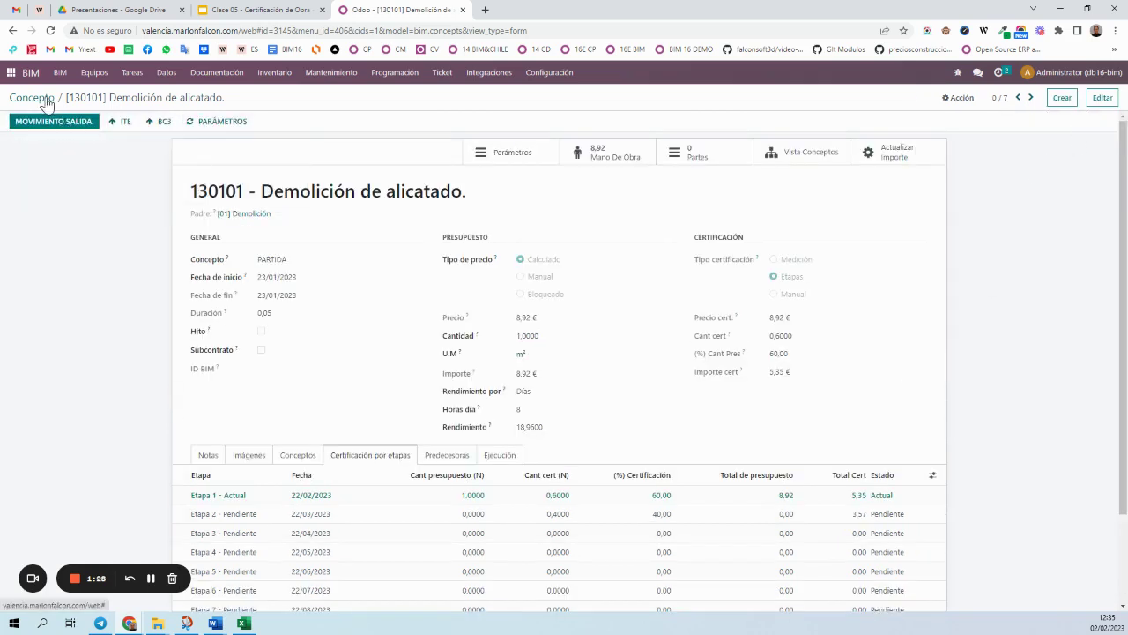
left_click(310, 198)
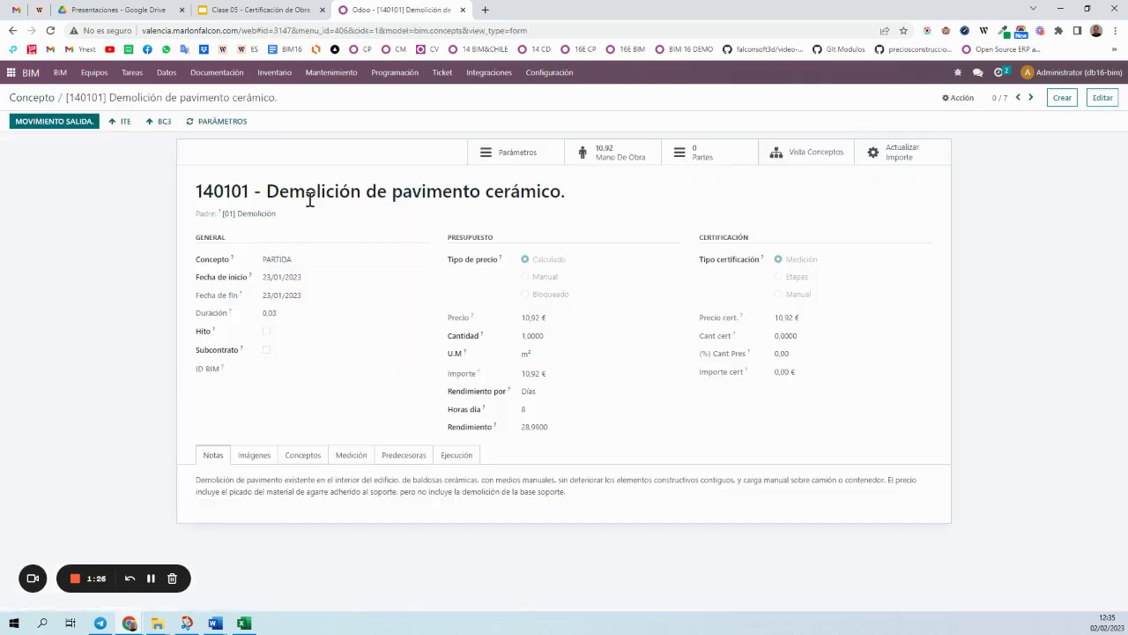
left_click(1102, 97)
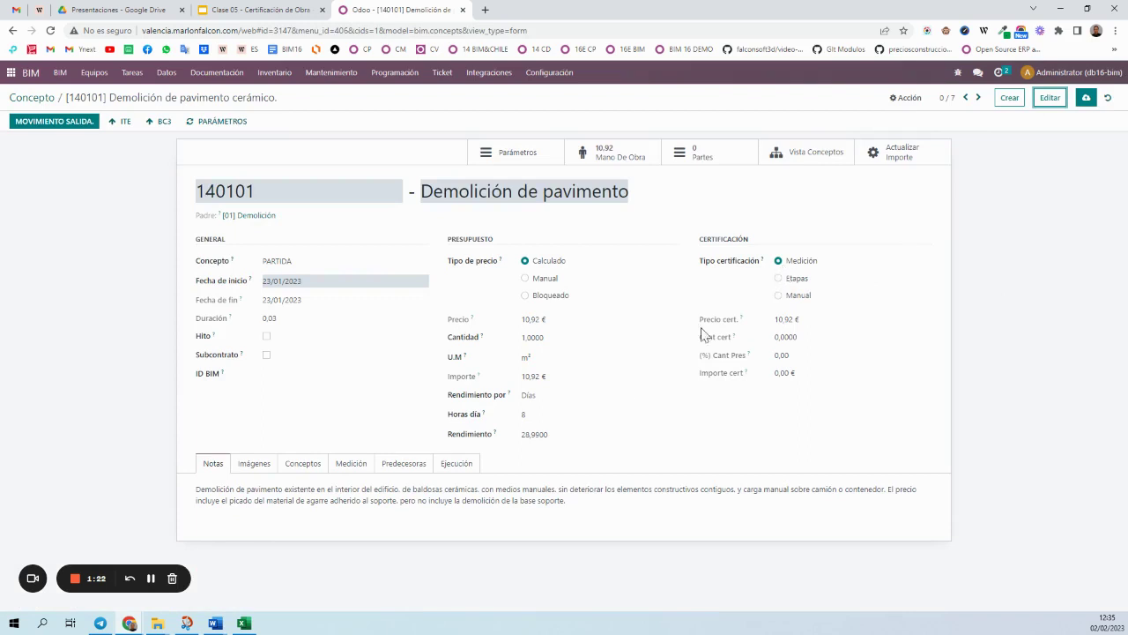
left_click(350, 467)
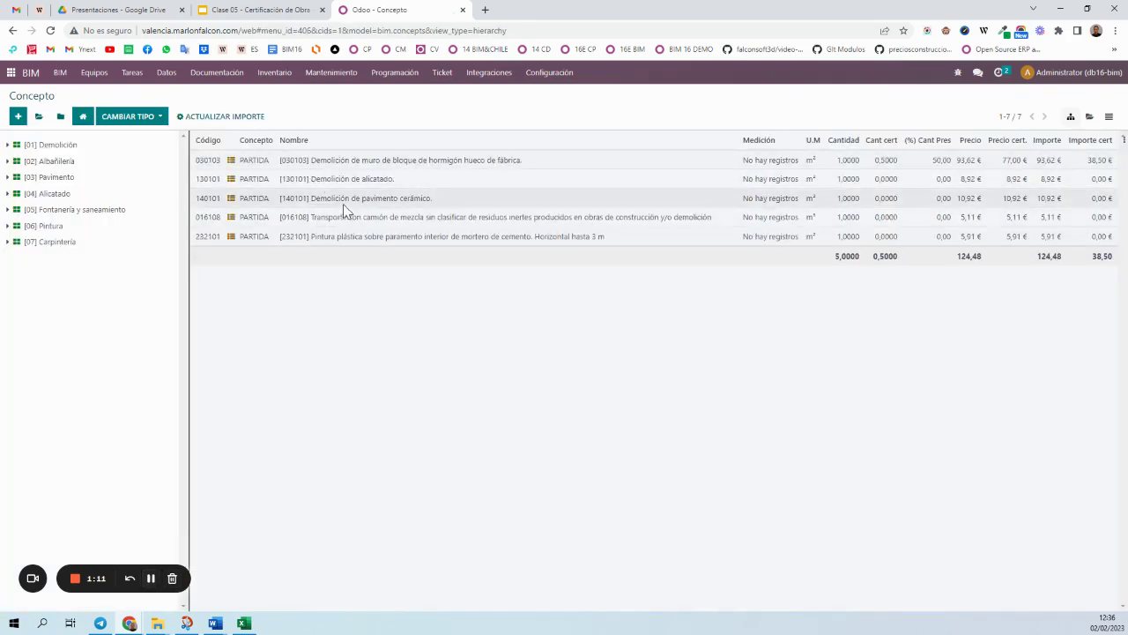
- Edit item 016108 Transporte con camión and assign both of its measurement lines to Etapa 1 - Actual
left_click(344, 216)
scroll(458, 388, "down", 1)
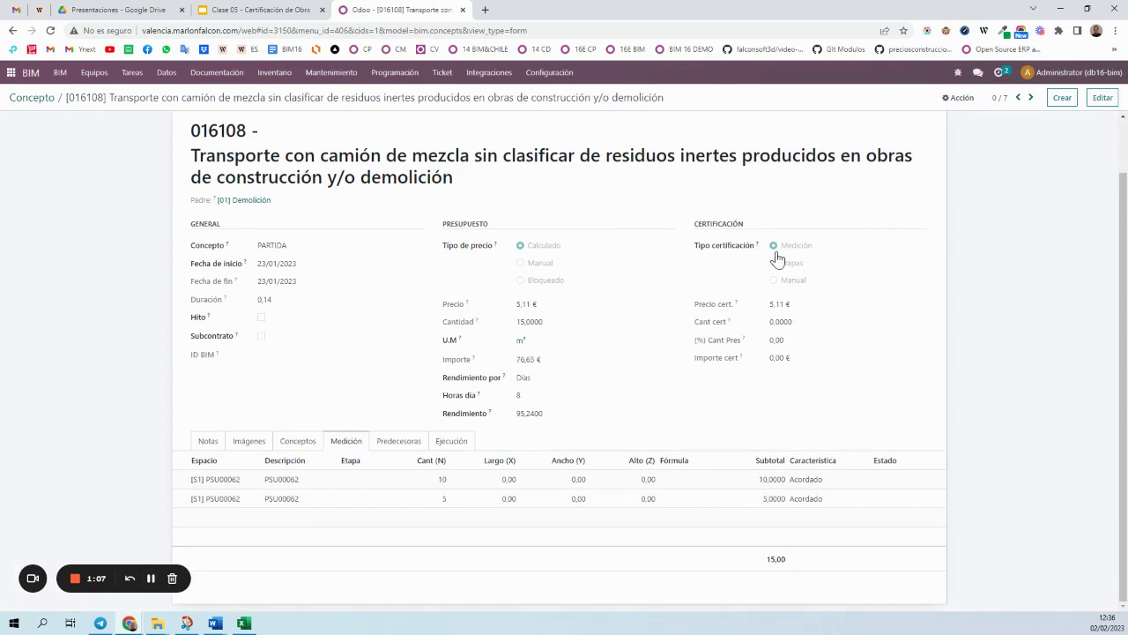
left_click(1103, 97)
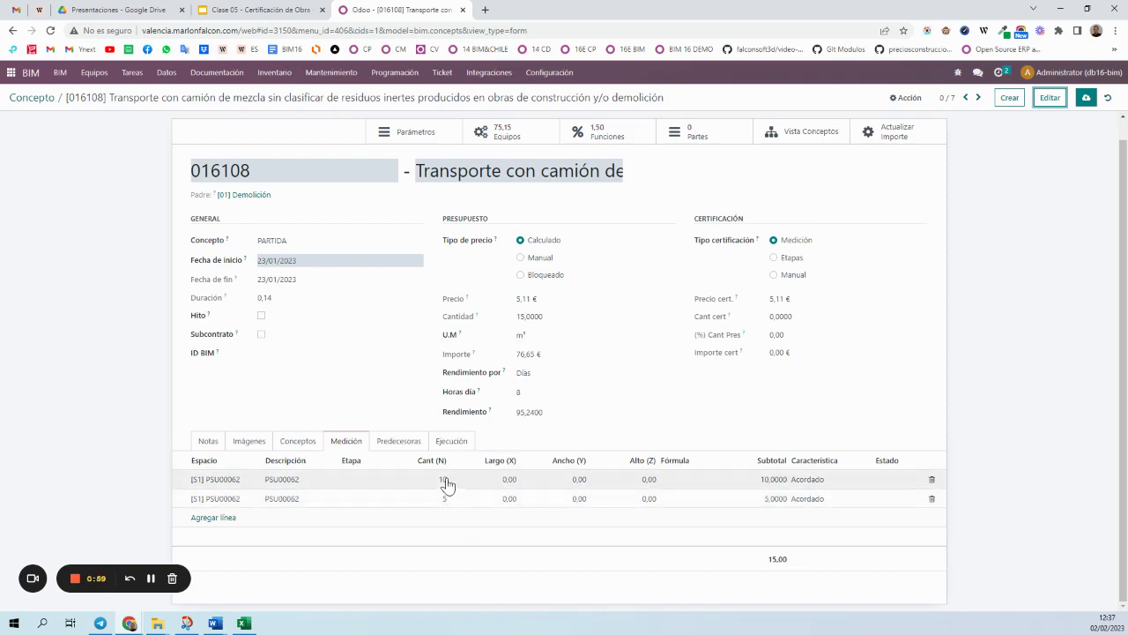
left_click(368, 480)
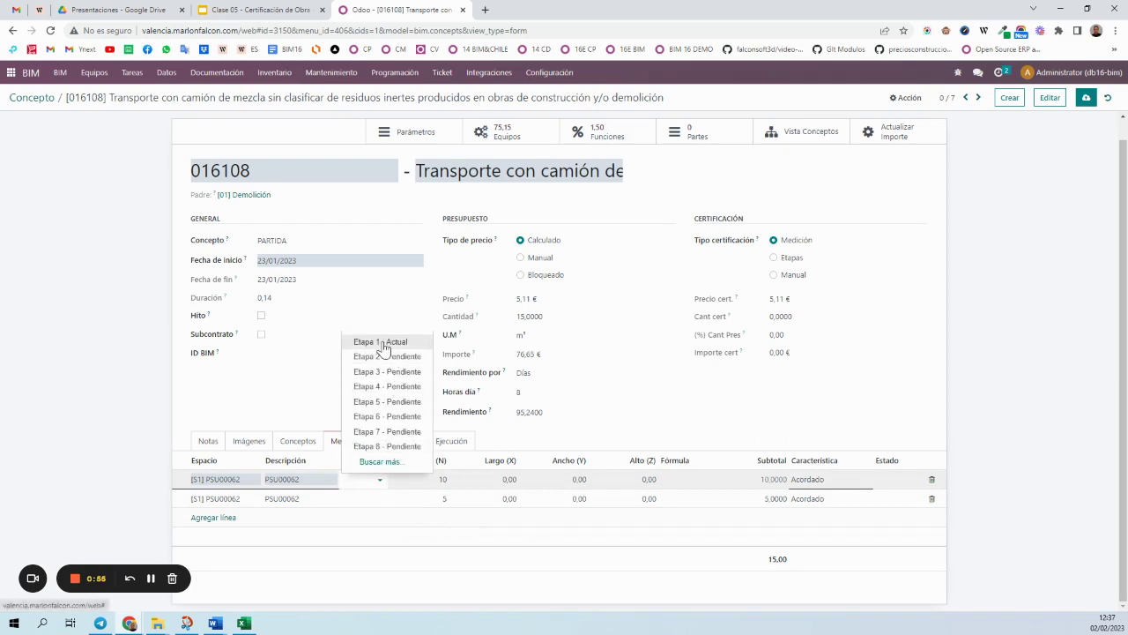
left_click(378, 344)
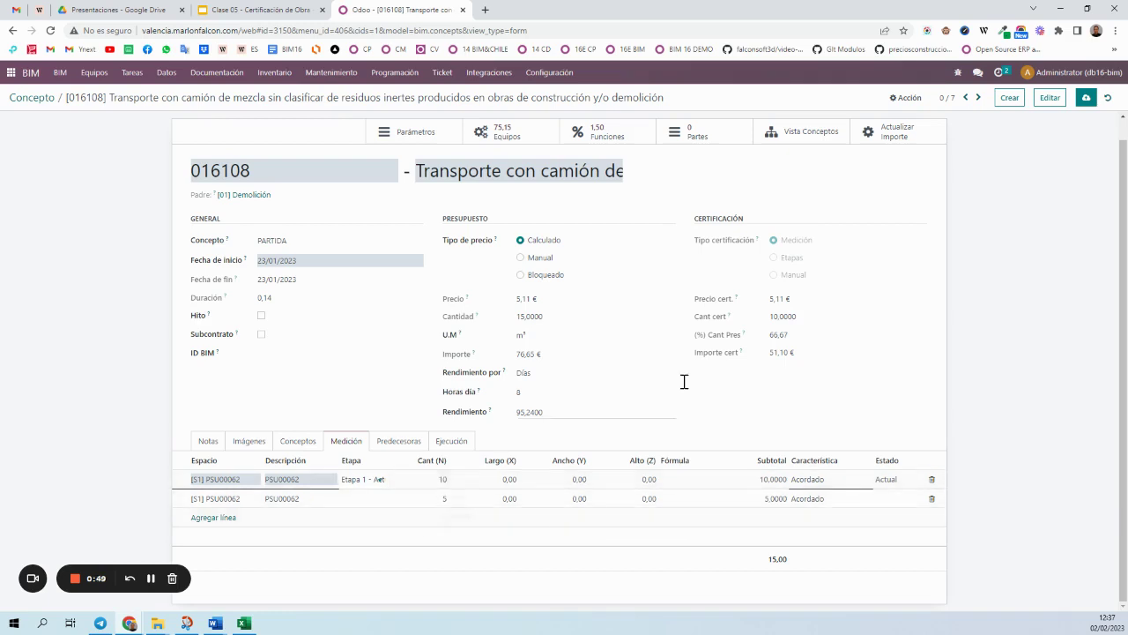
left_click(354, 505)
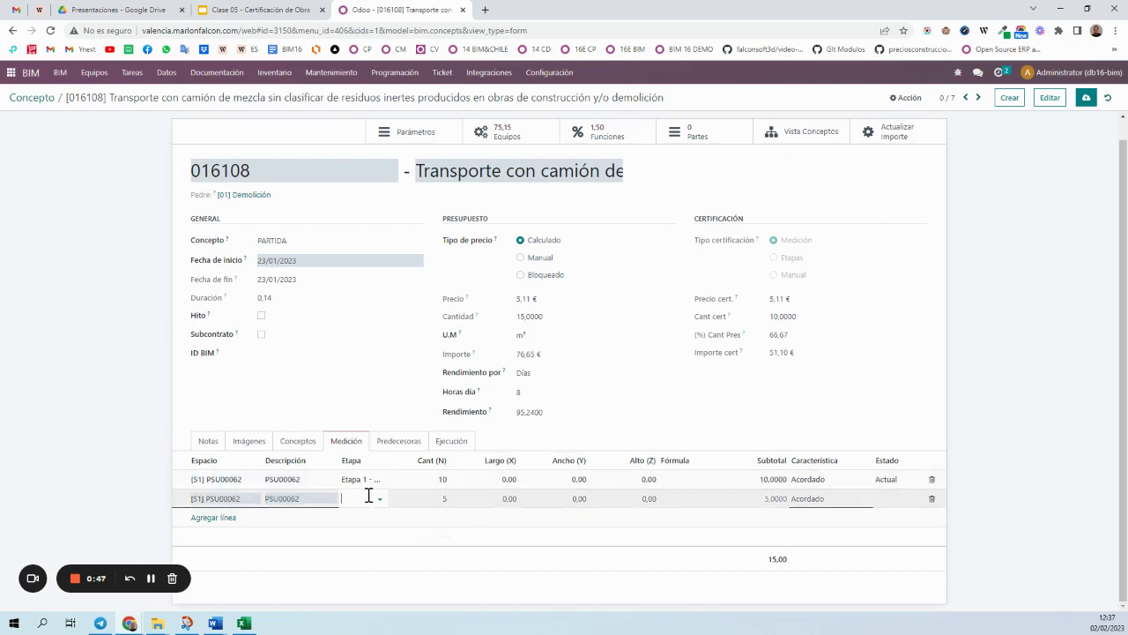
left_click(370, 498)
left_click(390, 363)
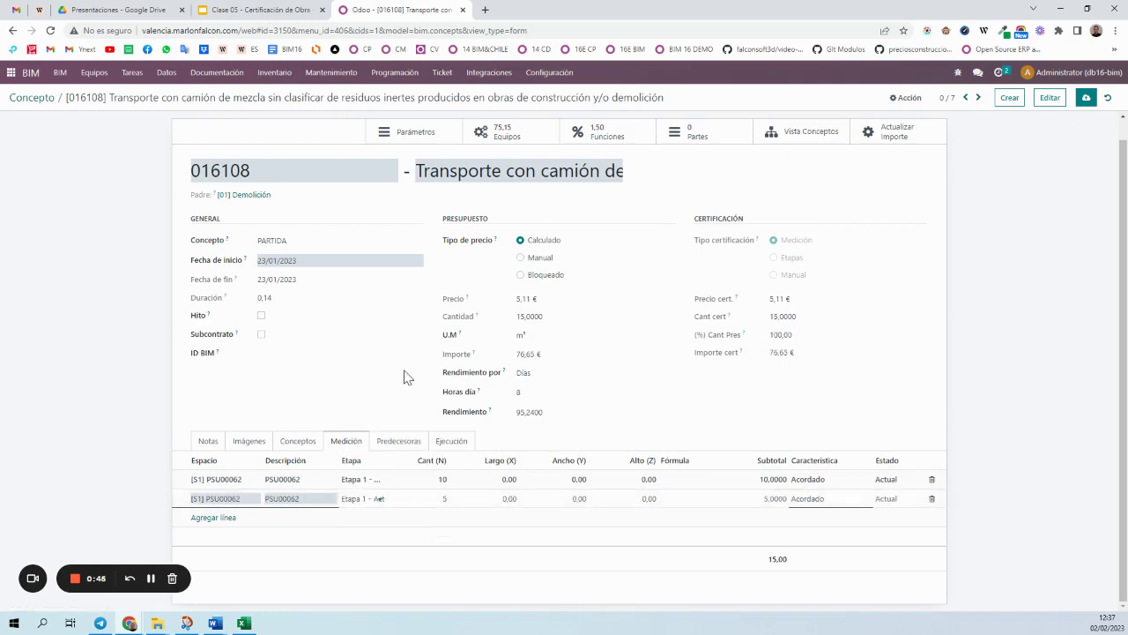
- Change the stage of the first measurement line, quantity 10, to Etapa 2 - Pendiente and save item 016108
left_click(374, 478)
left_click(378, 478)
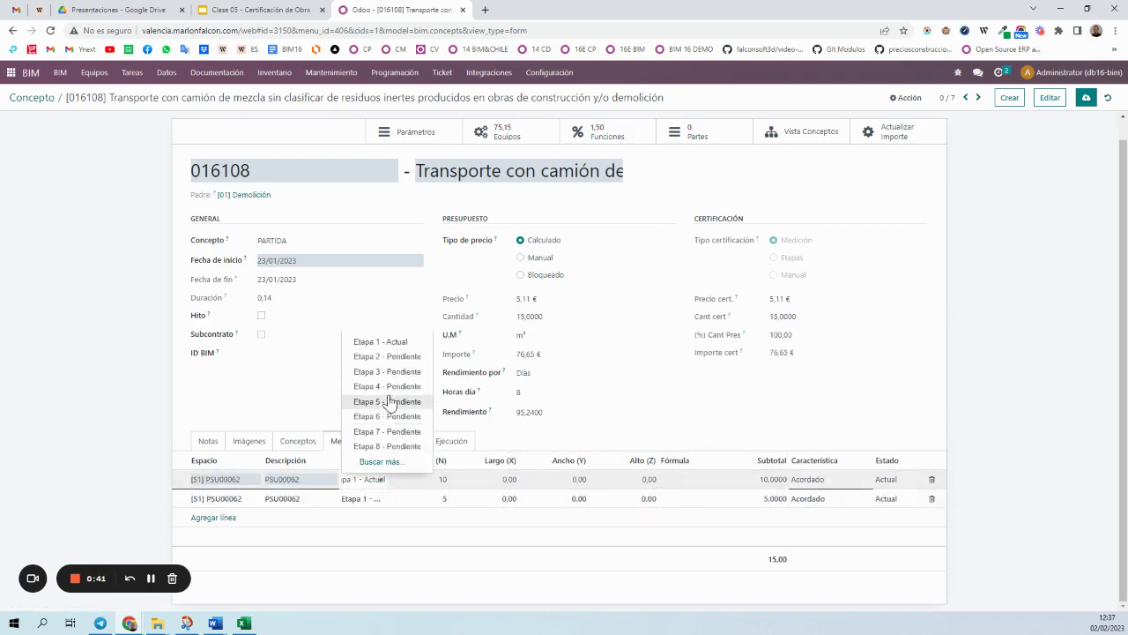
left_click(398, 356)
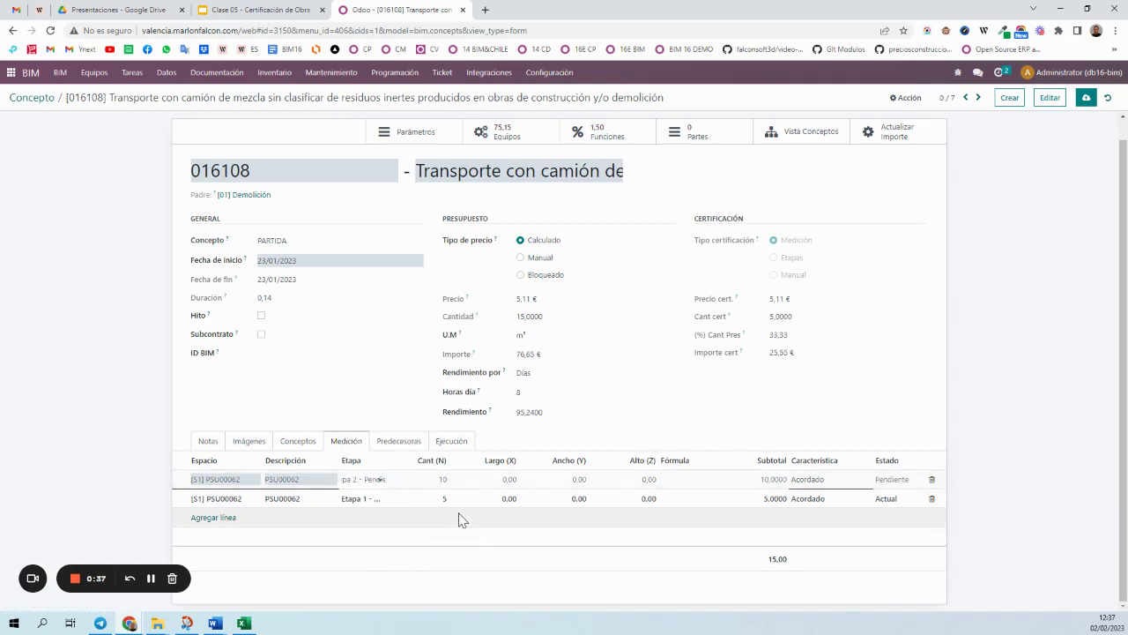
left_click(1086, 99)
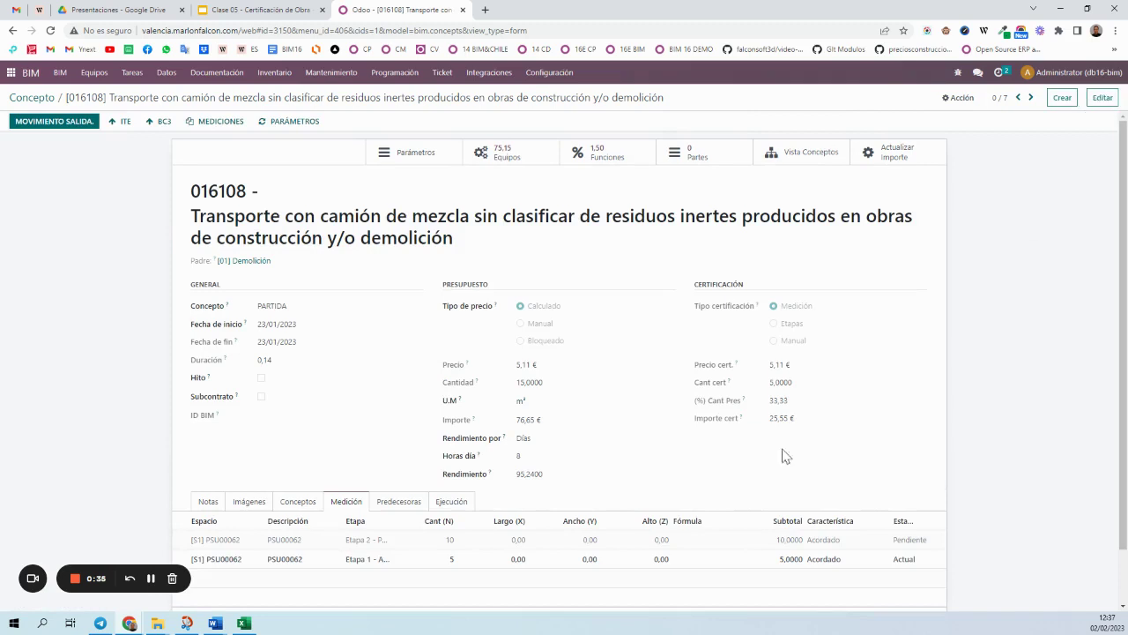
- Return to the concept list and show the certified items of chapter 01 Demolición
left_click(44, 98)
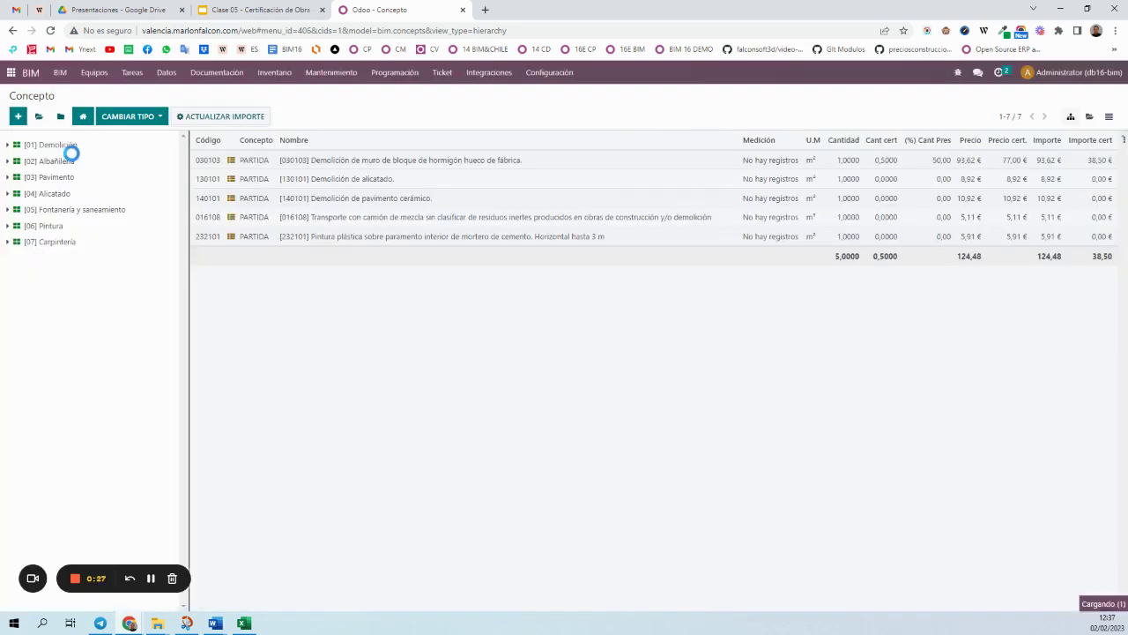
left_click(67, 148)
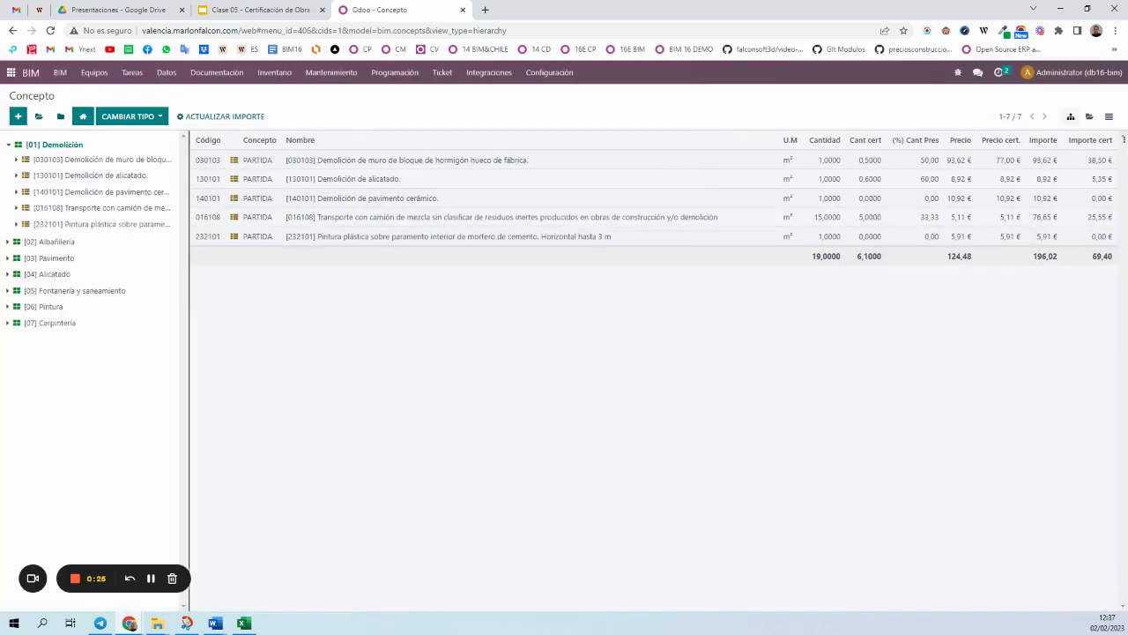